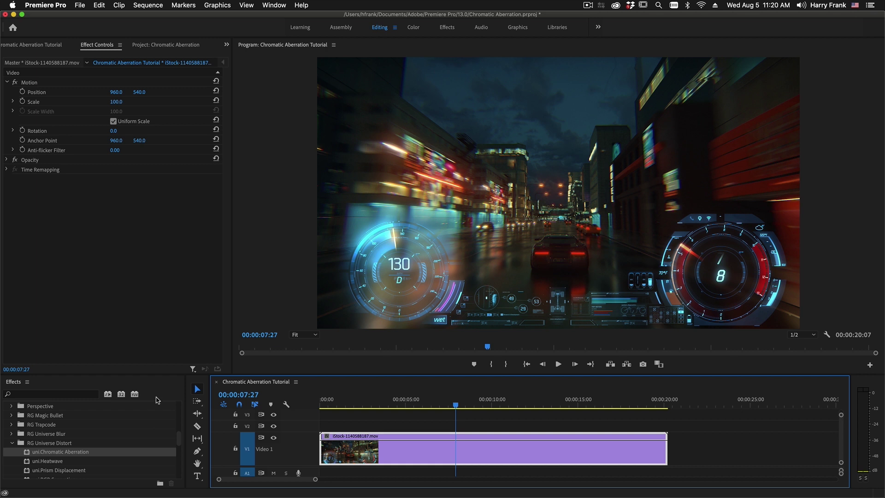
Apply uni.Chromatic Aberration from the Effects panel to the night-driving clip
{"action": "key", "text": "grave"}
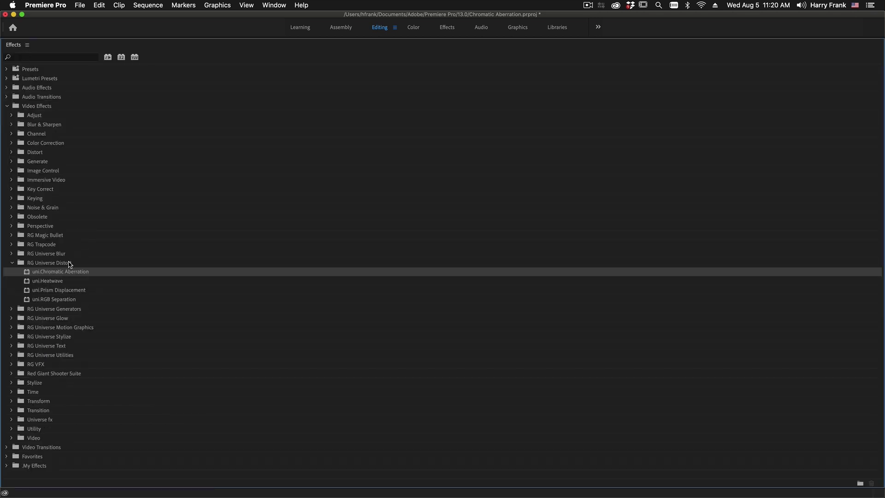
{"action": "key", "text": "grave"}
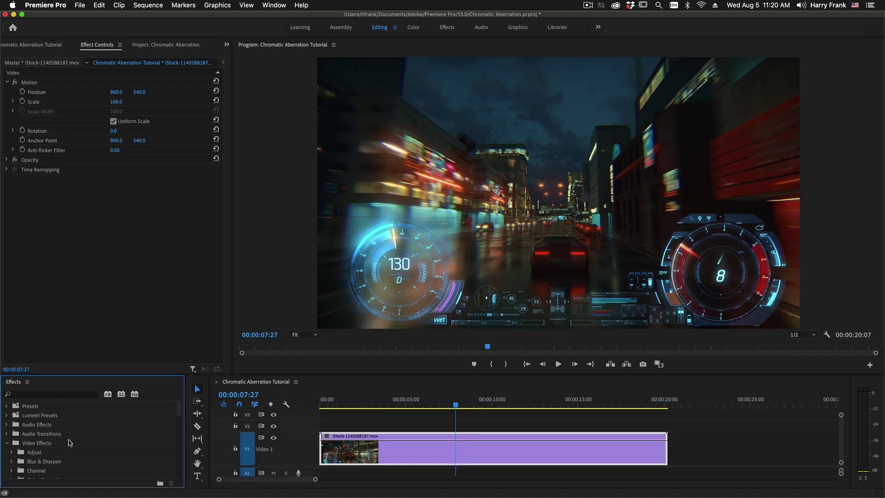
{"action": "left_click_drag", "start_coordinate": [72, 429], "coordinate": [450, 441]}
Open the RG Universe Dashboard and apply Chromatic Aberration from it
{"action": "left_click", "coordinate": [280, 4]}
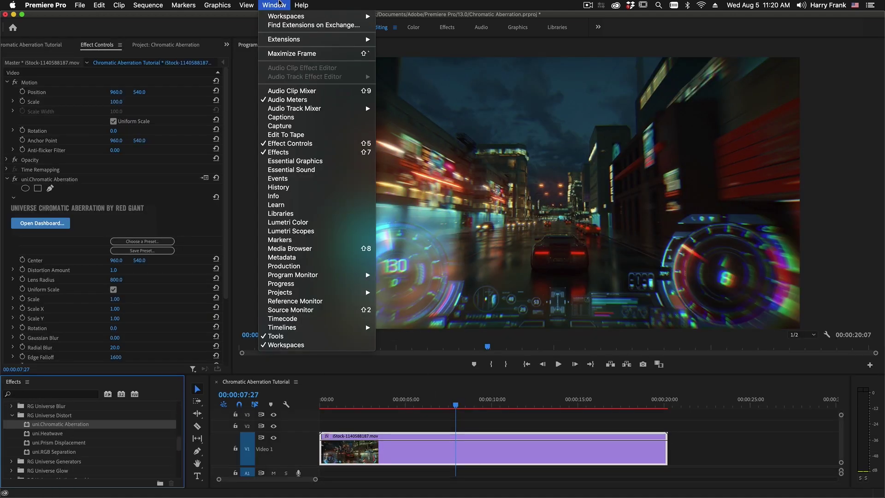
{"action": "mouse_move", "coordinate": [295, 39]}
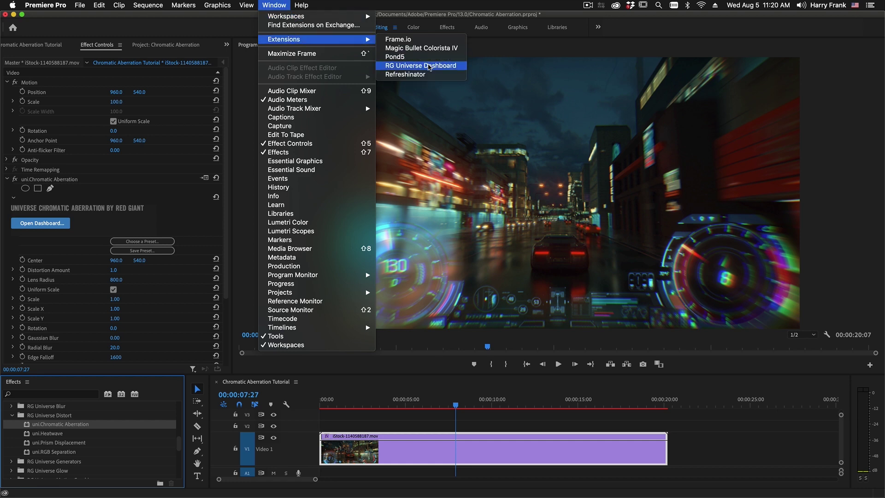
{"action": "left_click", "coordinate": [429, 66]}
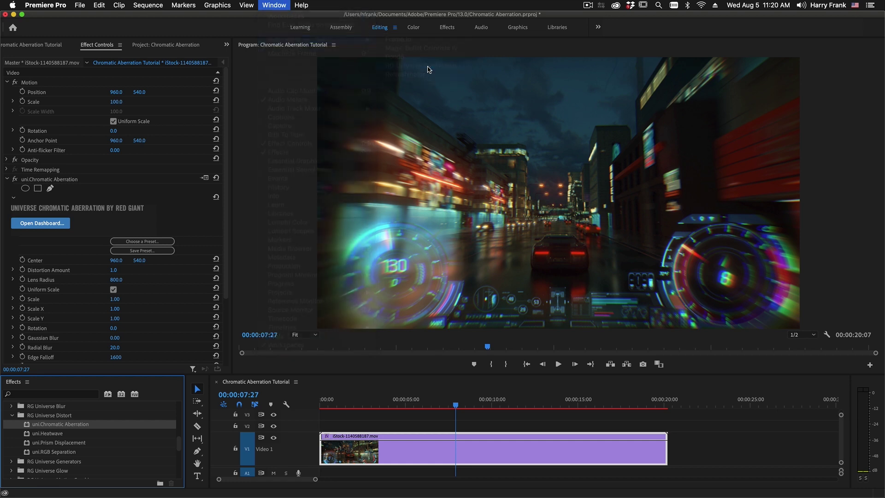
{"action": "mouse_move", "coordinate": [102, 79]}
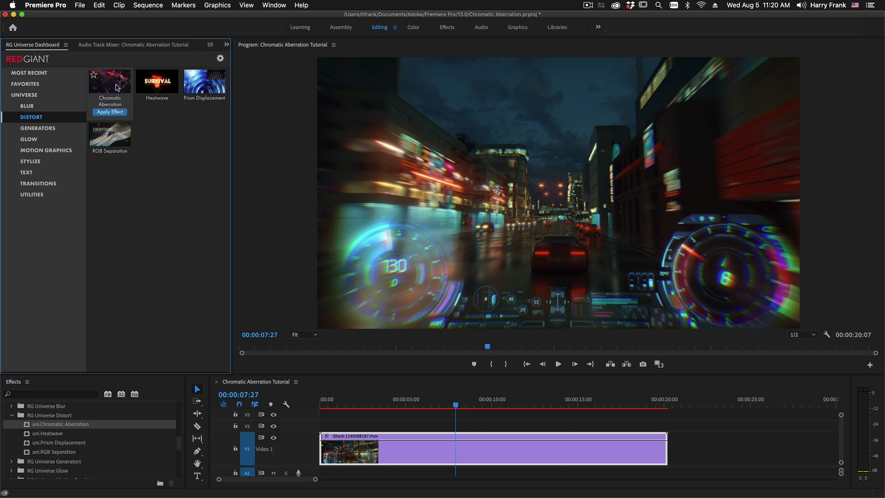
{"action": "left_click", "coordinate": [110, 111]}
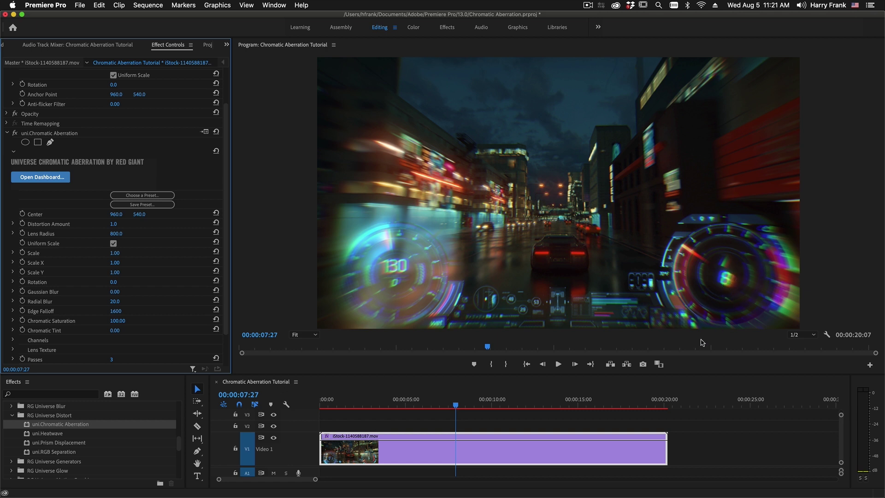
Set Radial Blur to 0.0 and magnify the Program monitor preview to 200%
{"action": "scroll", "coordinate": [127, 255], "scroll_direction": "down", "scroll_amount": 2}
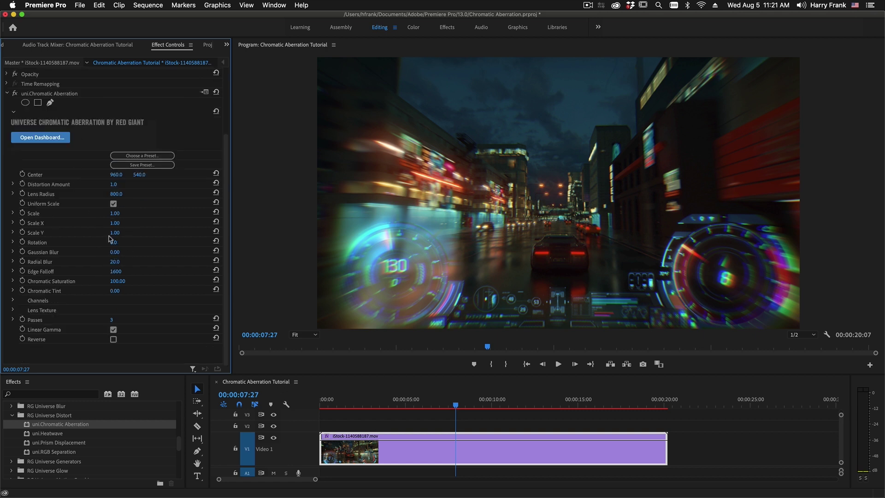
{"action": "left_click", "coordinate": [115, 262]}
{"action": "type", "text": "0"}
{"action": "key", "text": "Return"}
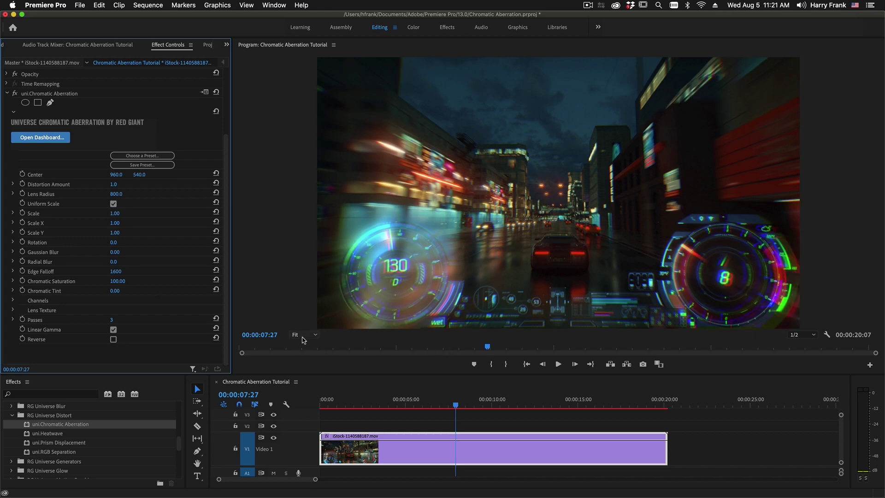
{"action": "left_click", "coordinate": [304, 334]}
{"action": "left_click", "coordinate": [306, 417]}
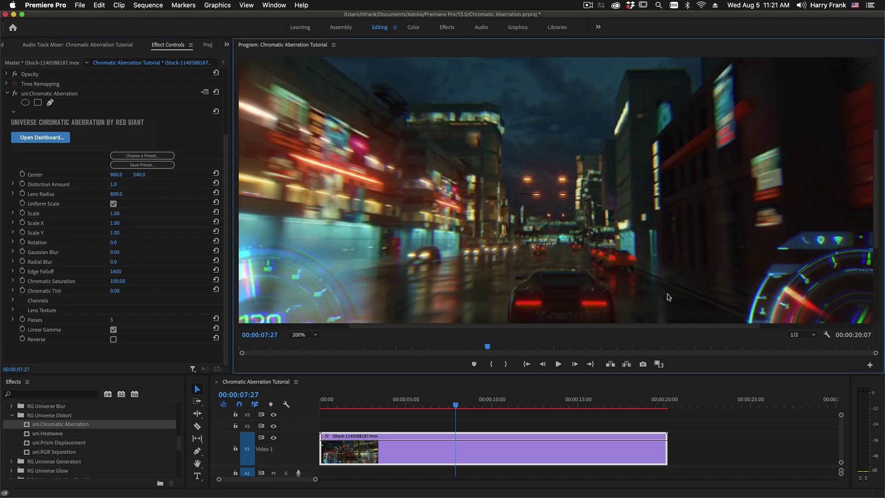
Pan onto the dashboard gauges and step Radial Blur through 1, 31, 30 and 10, ending at 20
{"action": "key", "text": "h"}
{"action": "left_click_drag", "start_coordinate": [504, 263], "coordinate": [334, 131]}
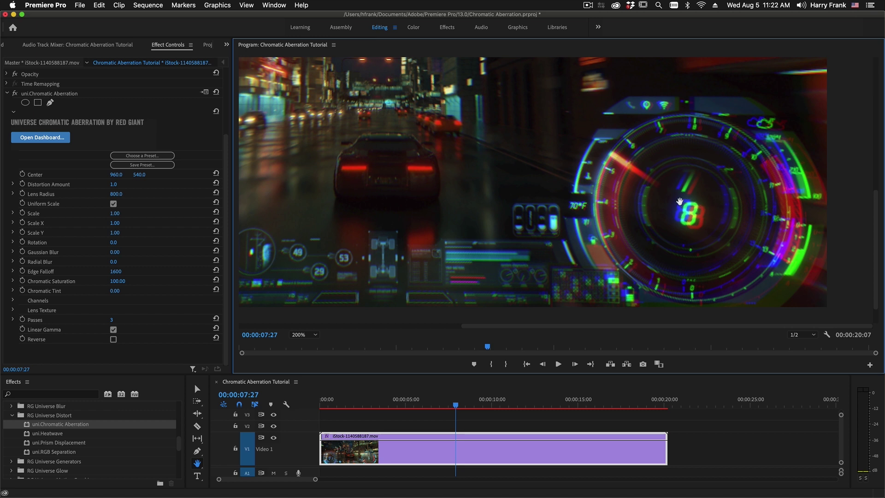
{"action": "left_click", "coordinate": [118, 261]}
{"action": "key", "text": "Up"}
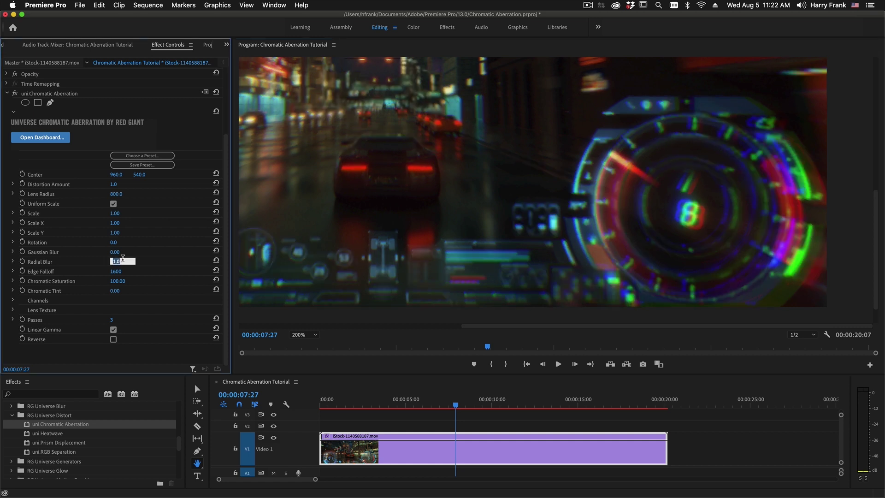
{"action": "key", "text": "shift+Up"}
{"action": "key", "text": "shift+Up"}
{"action": "key", "text": "shift+Up"}
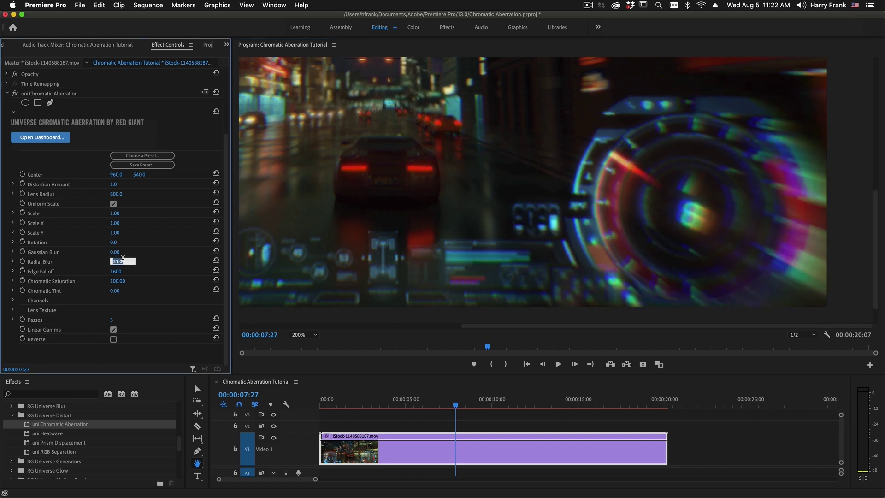
{"action": "key", "text": "Down"}
{"action": "key", "text": "shift+Down"}
{"action": "key", "text": "shift+Down"}
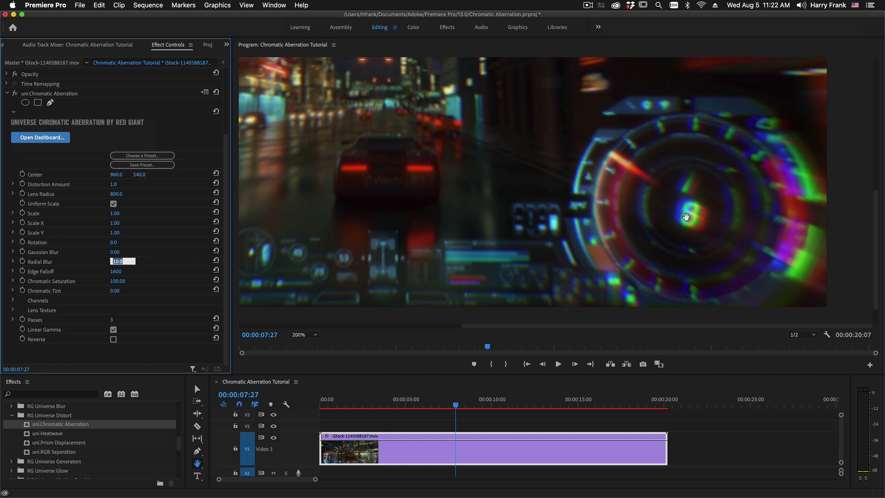
{"action": "key", "text": "shift+Up"}
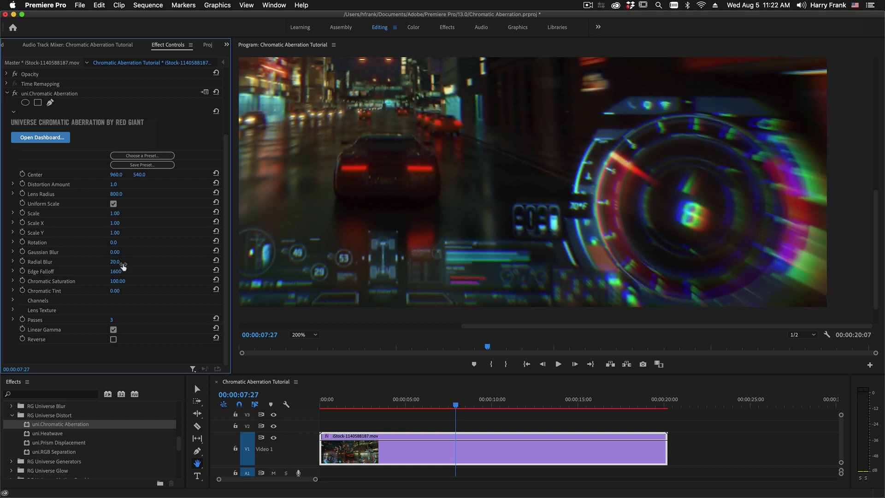
Return Radial Blur to 0.0 and raise Passes from 3 to 11
{"action": "type", "text": "0"}
{"action": "key", "text": "Return"}
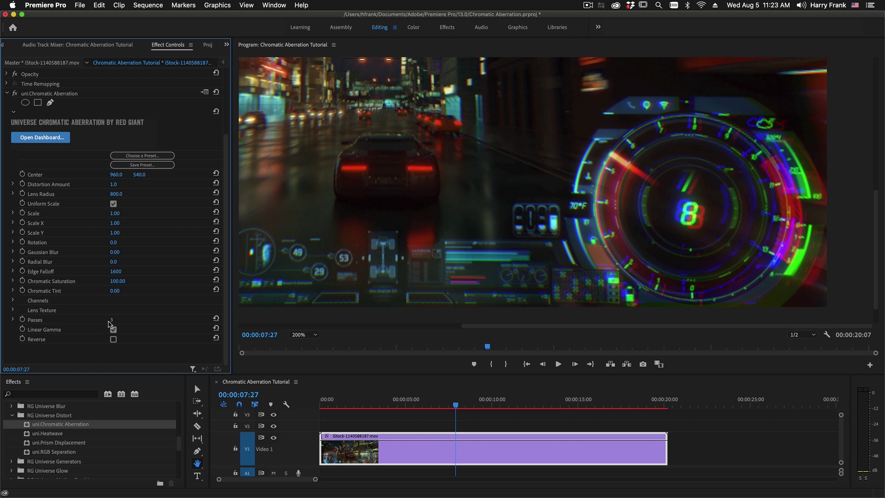
{"action": "left_click", "coordinate": [112, 319]}
{"action": "key", "text": "Up"}
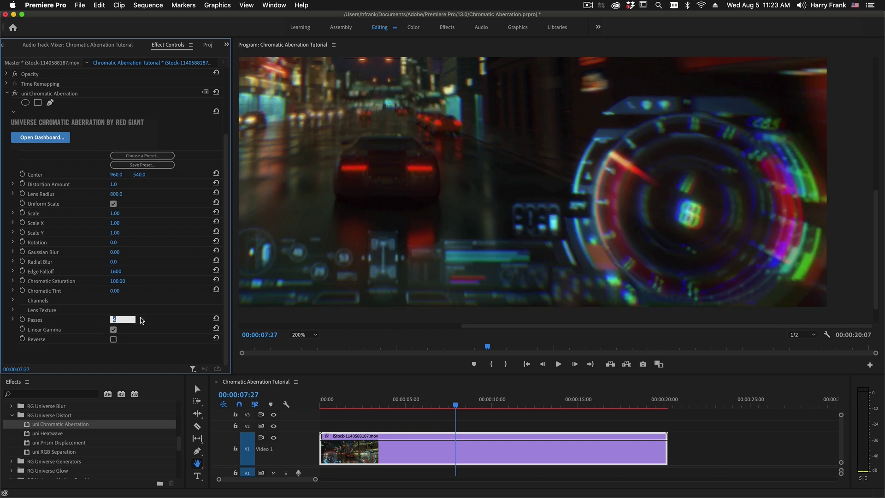
{"action": "key", "text": "Up"}
{"action": "key", "text": "Up"}
{"action": "key", "text": "Up"}
{"action": "key", "text": "Up"}
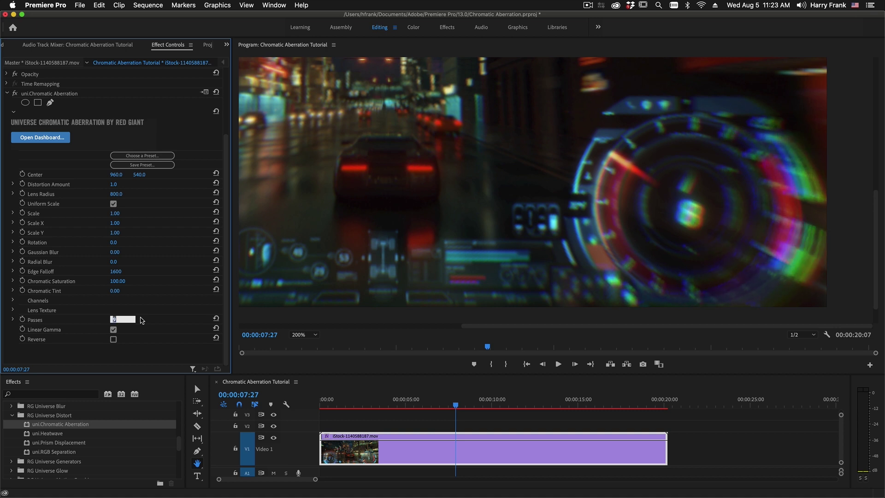
{"action": "key", "text": "Up"}
{"action": "key", "text": "Up"}
{"action": "key", "text": "Return"}
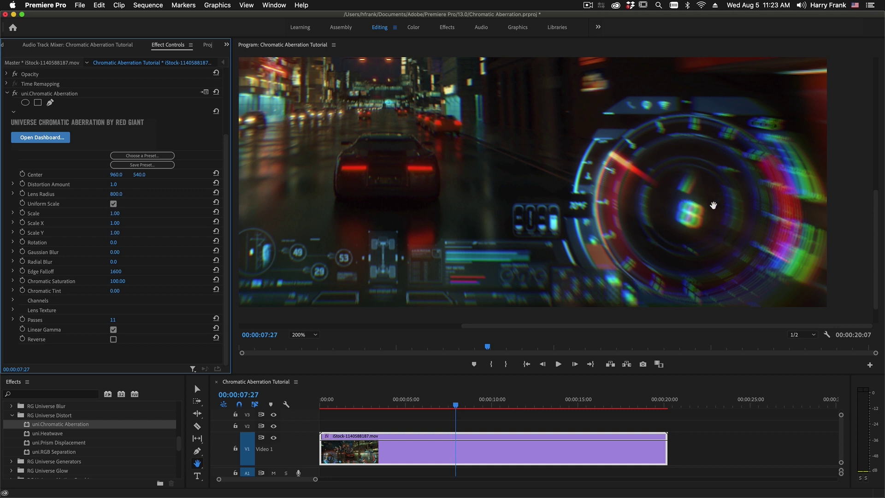
Set Distortion Amount to 3.0
{"action": "left_click", "coordinate": [119, 185]}
{"action": "type", "text": "3"}
{"action": "key", "text": "Return"}
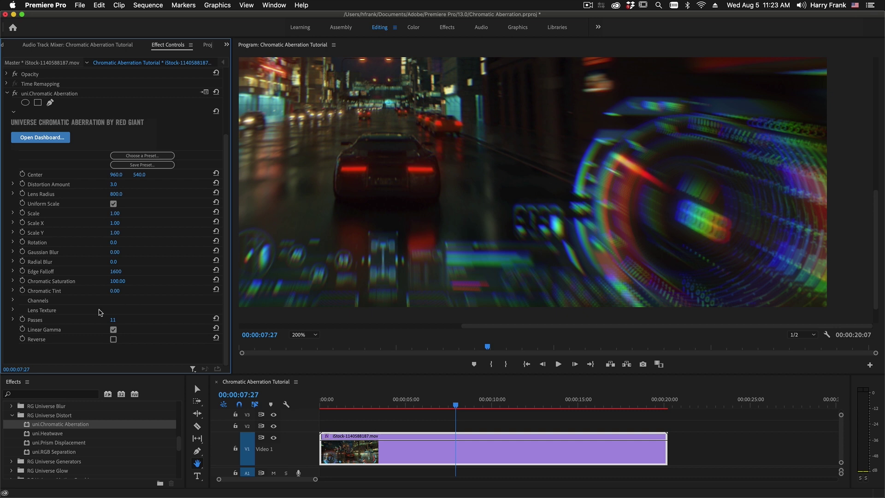
Try Passes at 28, then set it back to 3
{"action": "left_click", "coordinate": [114, 320]}
{"action": "type", "text": "28"}
{"action": "key", "text": "Return"}
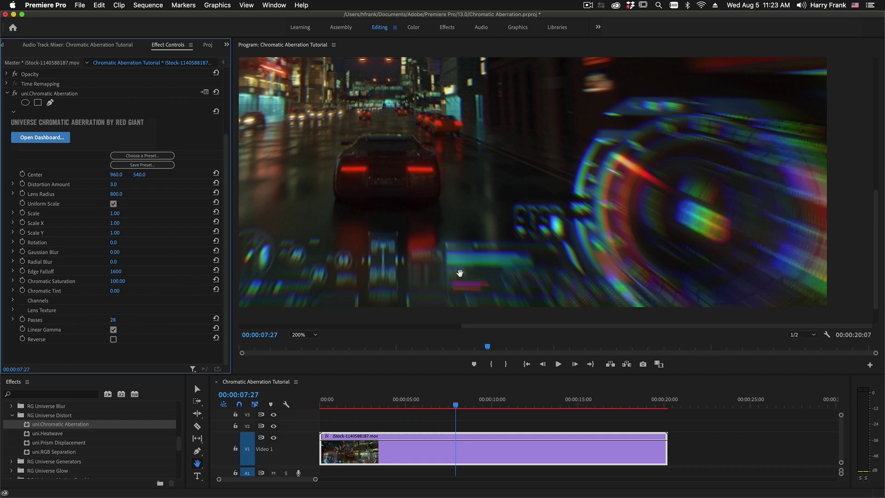
{"action": "left_click", "coordinate": [118, 319]}
{"action": "type", "text": "3"}
{"action": "key", "text": "Return"}
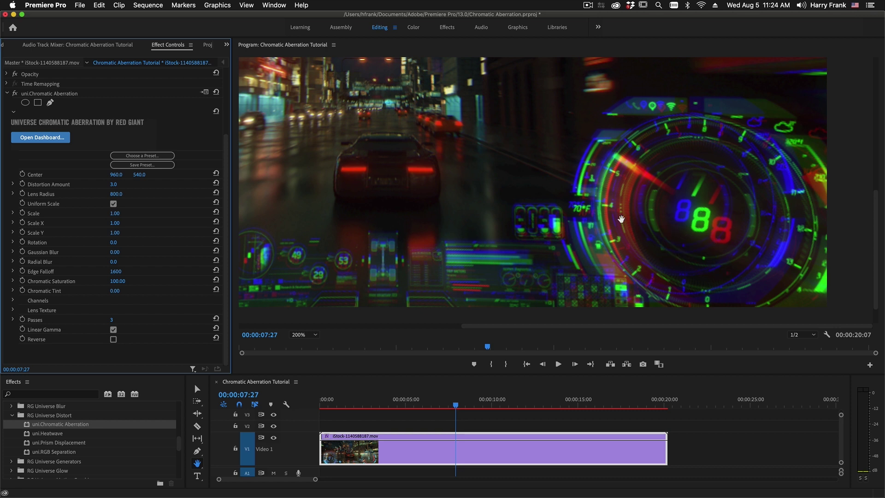
Set Radial Blur to 20.0
{"action": "left_click", "coordinate": [116, 262]}
{"action": "type", "text": "20"}
{"action": "key", "text": "Return"}
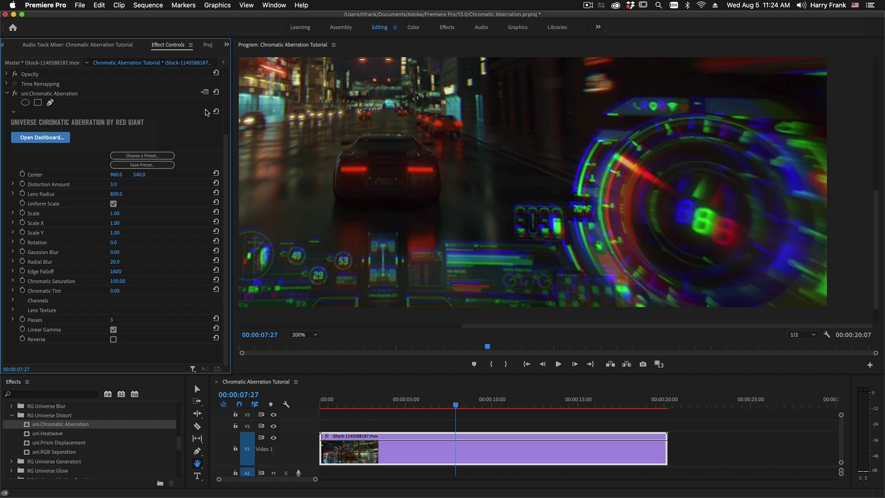
{"action": "left_click", "coordinate": [114, 183]}
{"action": "type", "text": "1"}
{"action": "key", "text": "Return"}
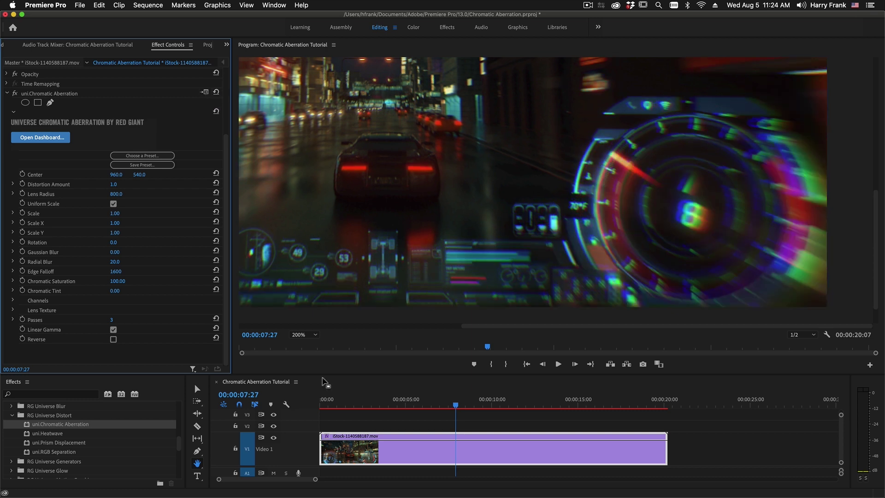
{"action": "left_click", "coordinate": [315, 335]}
{"action": "left_click", "coordinate": [317, 348]}
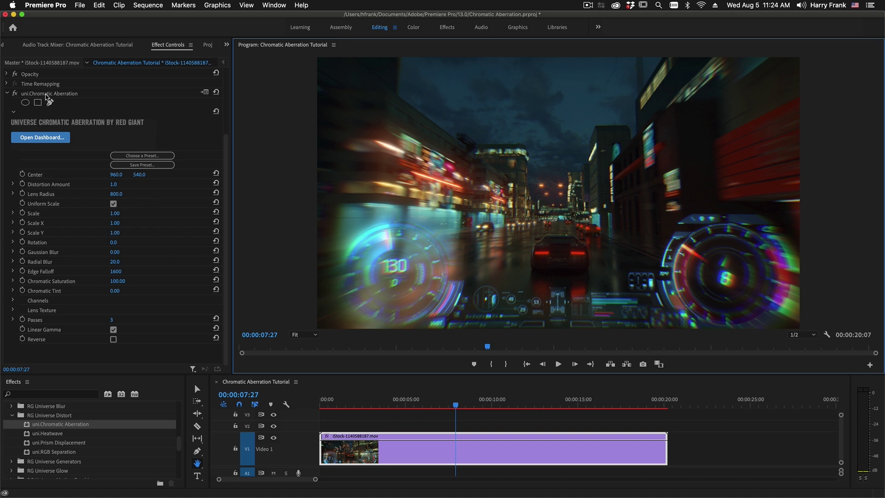
{"action": "left_click", "coordinate": [45, 94]}
{"action": "key", "text": "v"}
{"action": "left_click_drag", "start_coordinate": [557, 192], "coordinate": [556, 192]}
{"action": "left_click_drag", "start_coordinate": [732, 274], "coordinate": [717, 288]}
{"action": "left_click", "coordinate": [215, 172]}
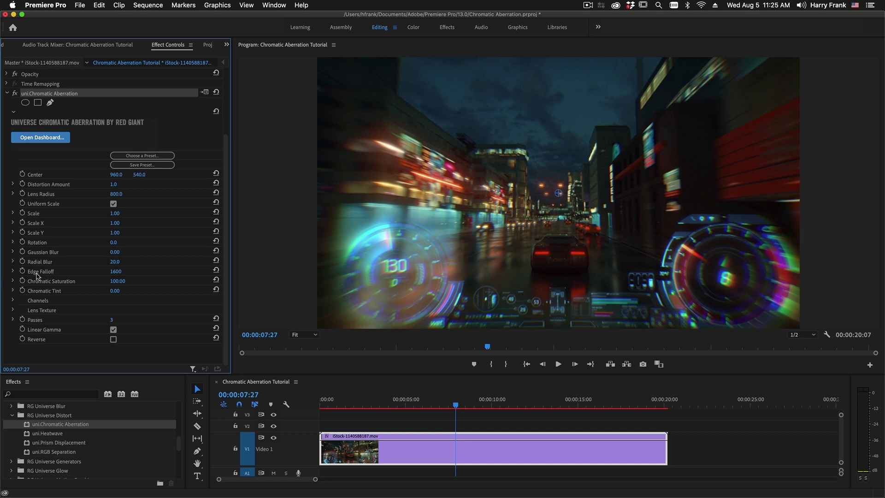
Set Passes to 13
{"action": "left_click", "coordinate": [114, 322]}
{"action": "type", "text": "13"}
{"action": "key", "text": "Return"}
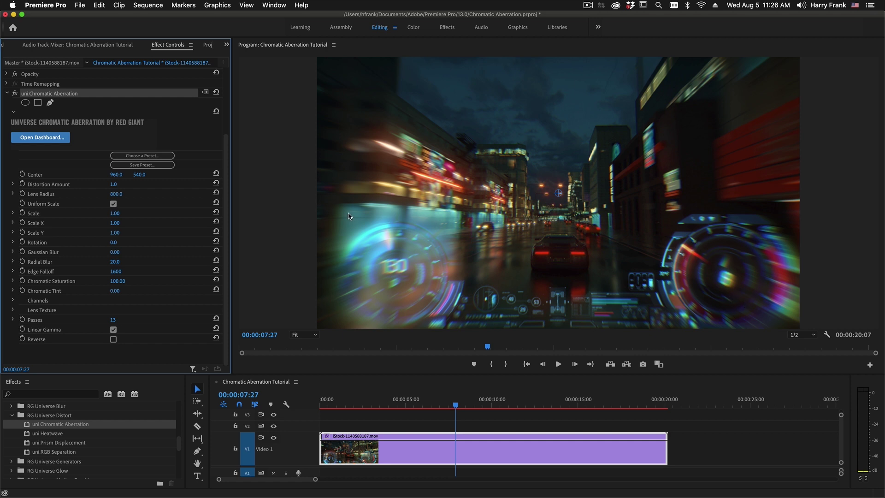
Nudge Distortion Amount up to 3.0, then set it to 2.0
{"action": "left_click", "coordinate": [116, 184]}
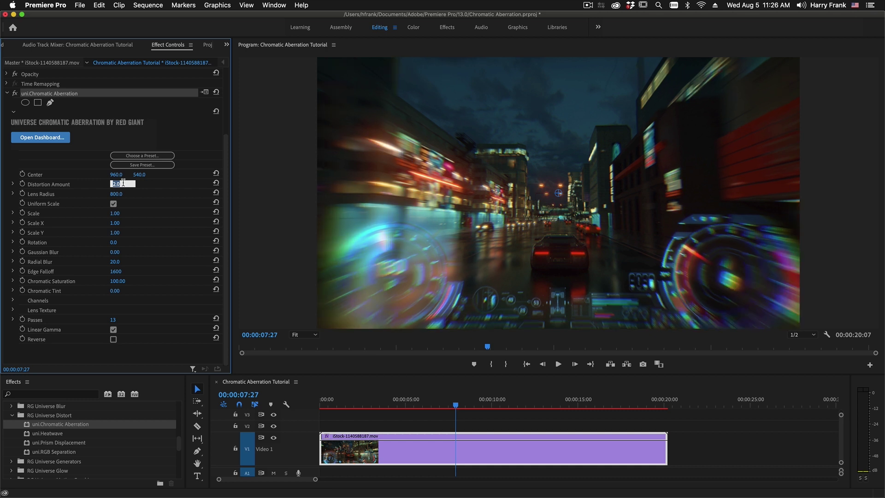
{"action": "key", "text": "Up"}
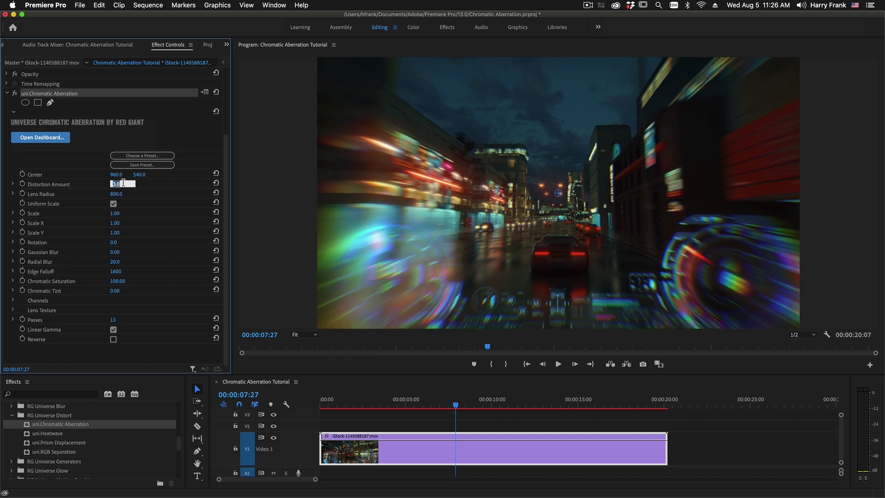
{"action": "type", "text": "2"}
{"action": "key", "text": "Return"}
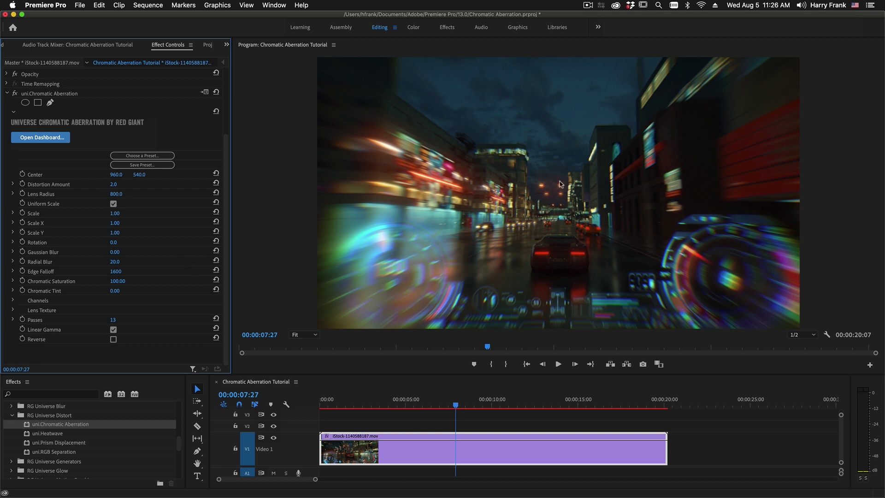
{"action": "left_click", "coordinate": [115, 252]}
{"action": "type", "text": "5"}
{"action": "key", "text": "Return"}
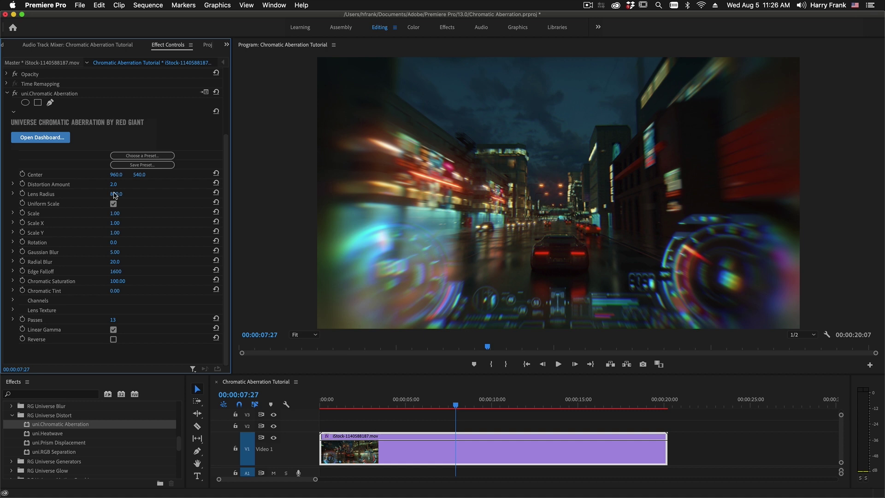
{"action": "left_click", "coordinate": [115, 194]}
{"action": "type", "text": "400"}
{"action": "key", "text": "Return"}
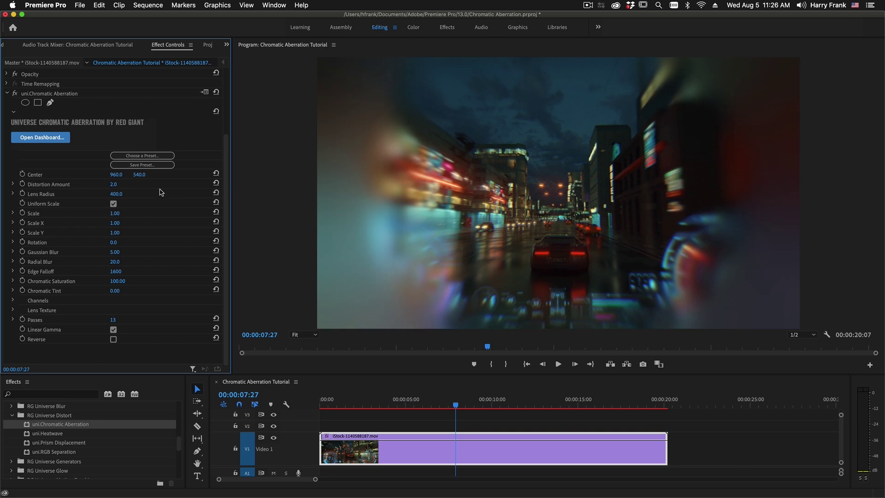
{"action": "left_click", "coordinate": [110, 196]}
{"action": "type", "text": "1200"}
{"action": "key", "text": "Return"}
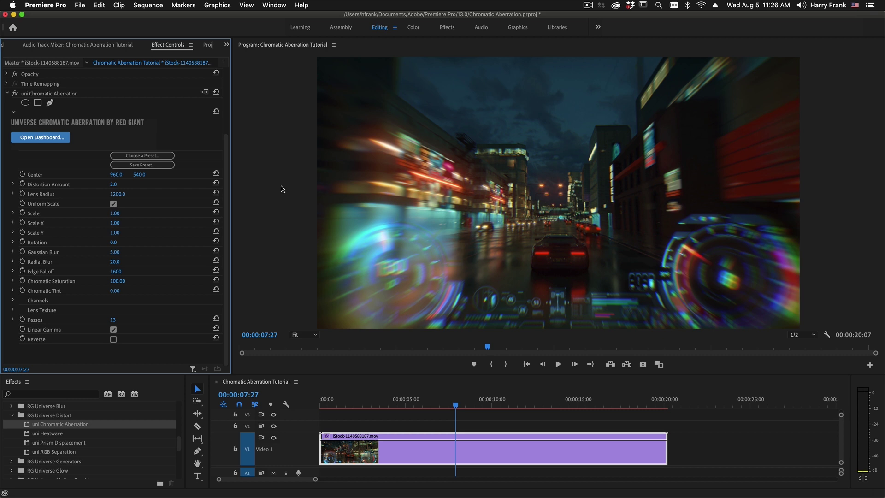
{"action": "left_click", "coordinate": [215, 193]}
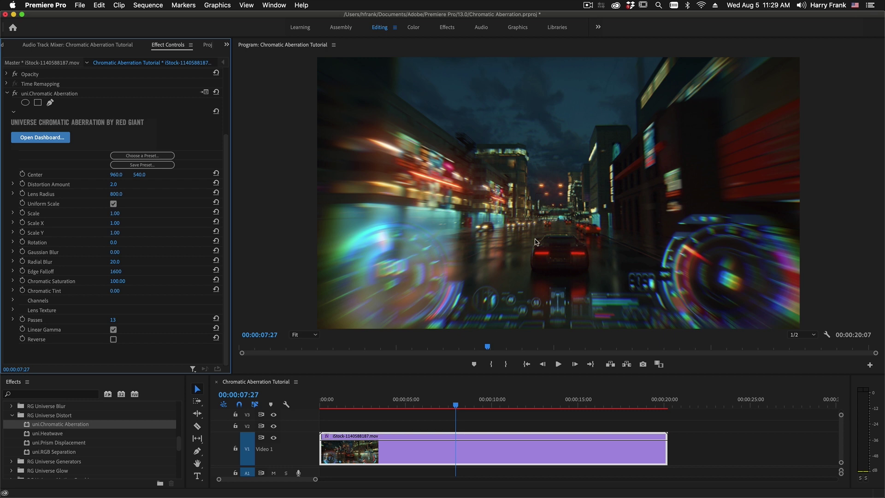
Set Distortion Amount to 0.0
{"action": "left_click", "coordinate": [115, 185]}
{"action": "type", "text": "0"}
{"action": "key", "text": "Return"}
Try a Scale of 1.2, then bring Scale down to 1.05
{"action": "left_click", "coordinate": [115, 214]}
{"action": "type", "text": "1.2"}
{"action": "key", "text": "Return"}
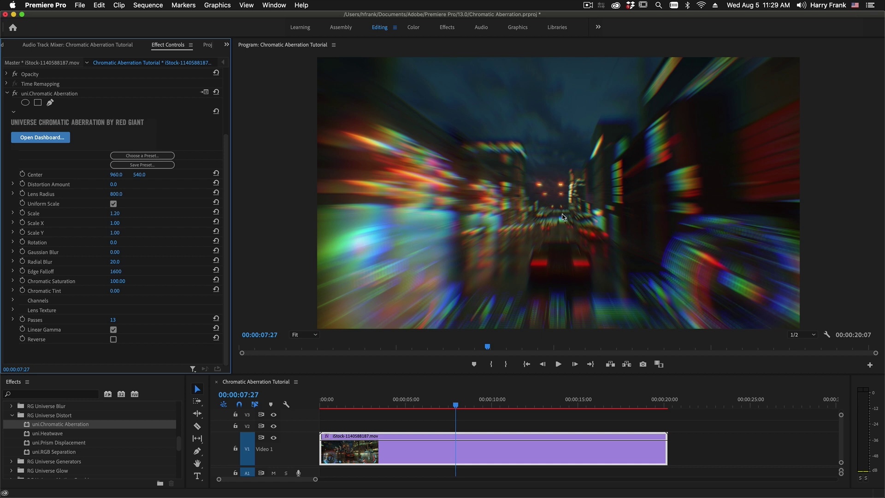
{"action": "left_click", "coordinate": [122, 213]}
{"action": "type", "text": "1"}
{"action": "key", "text": "Return"}
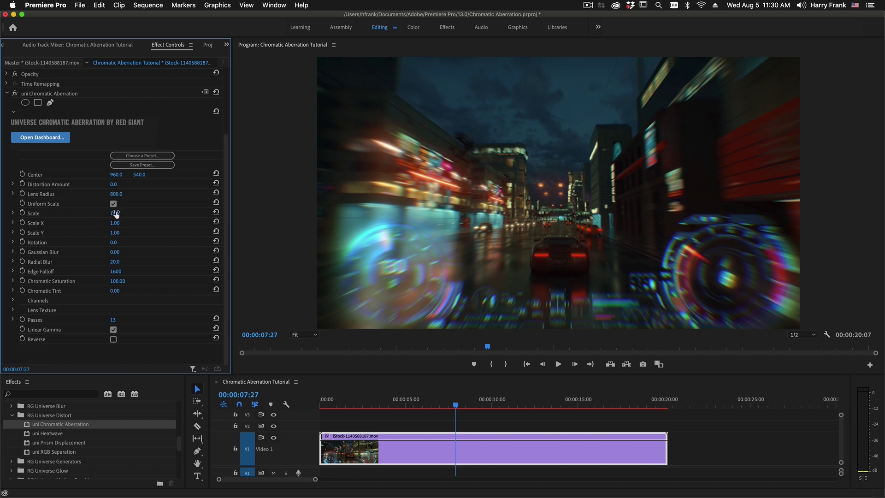
{"action": "left_click", "coordinate": [118, 214]}
Reset Scale to 1.00, turn off Uniform Scale, and try Scale X 1.00 with Scale Y 1.4
{"action": "type", "text": "1"}
{"action": "key", "text": "Return"}
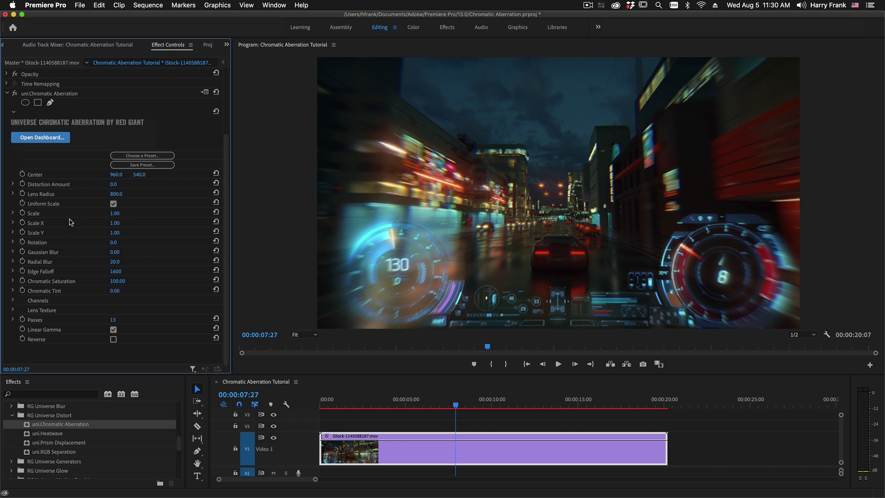
{"action": "left_click", "coordinate": [113, 204]}
{"action": "left_click", "coordinate": [123, 221]}
{"action": "type", "text": "1"}
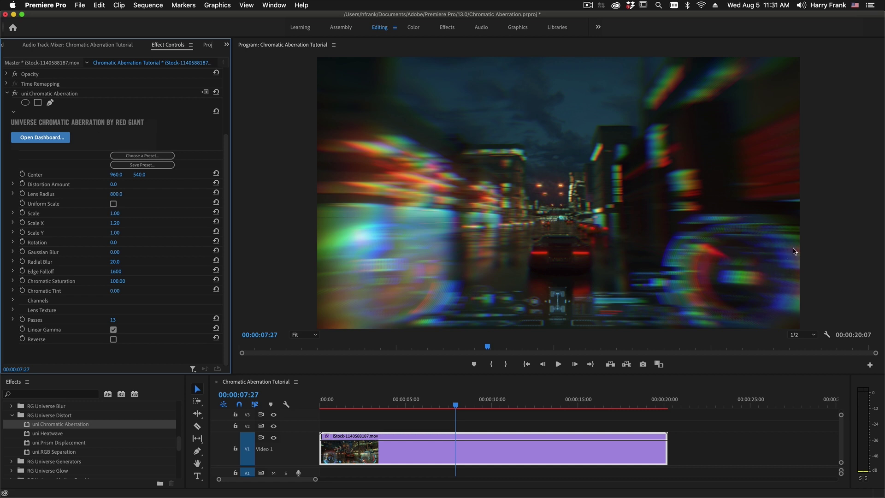
{"action": "left_click", "coordinate": [115, 223]}
{"action": "type", "text": "1"}
{"action": "key", "text": "Tab"}
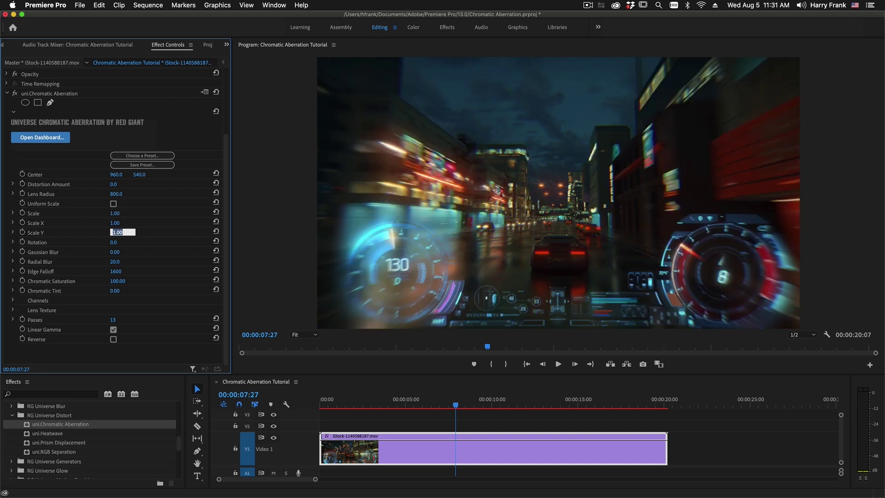
{"action": "type", "text": "1.4"}
{"action": "key", "text": "Return"}
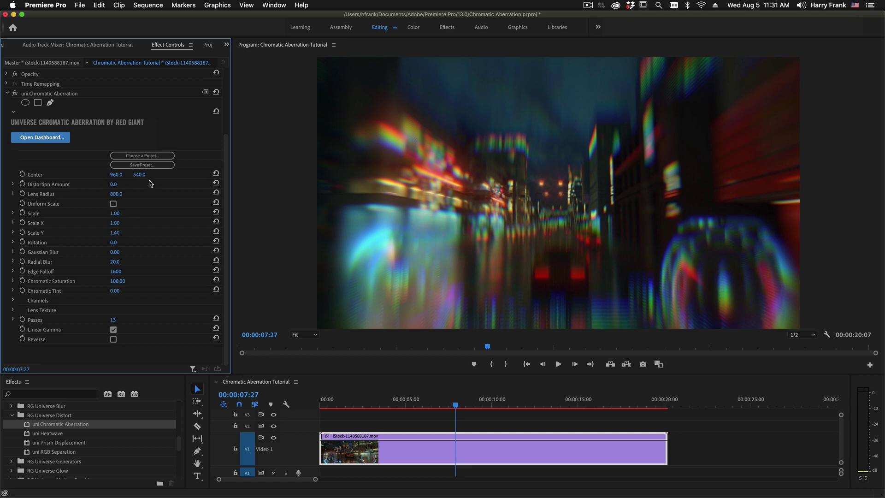
Move the aberration centre down to 964.6, 724.3 and set Scale Y to 1.1
{"action": "left_click", "coordinate": [77, 173]}
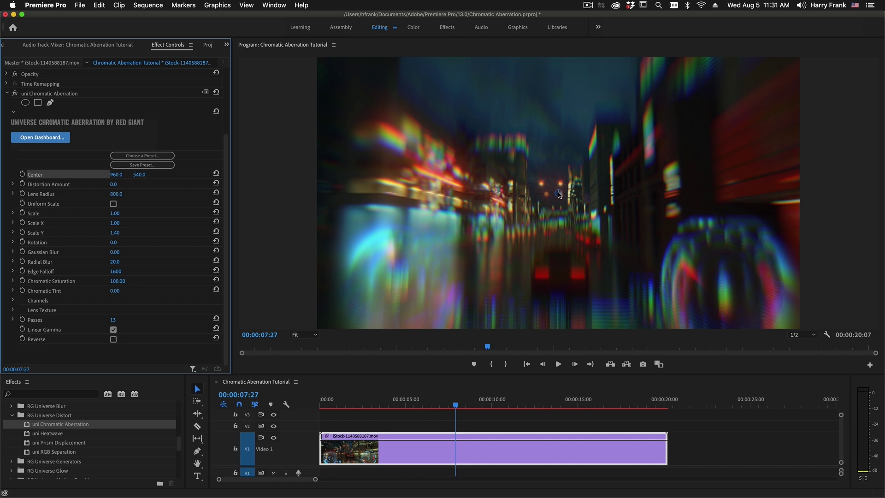
{"action": "left_click_drag", "start_coordinate": [559, 195], "coordinate": [560, 196]}
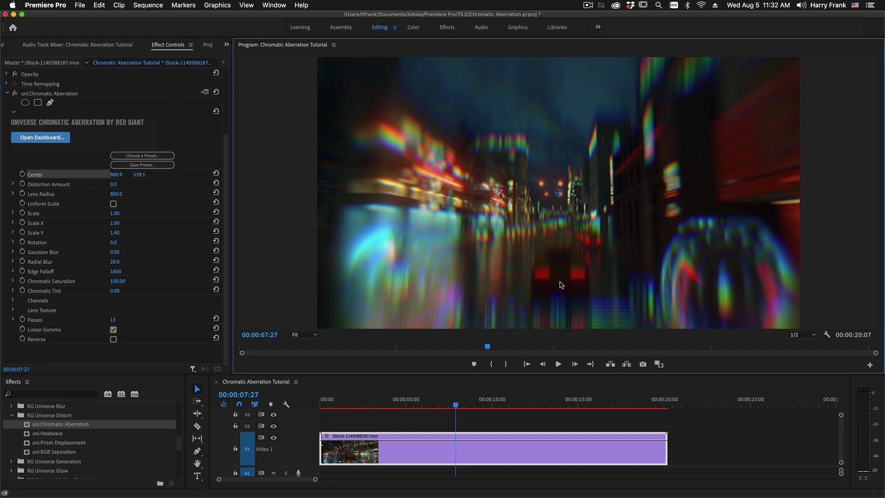
{"action": "left_click_drag", "start_coordinate": [558, 192], "coordinate": [559, 239]}
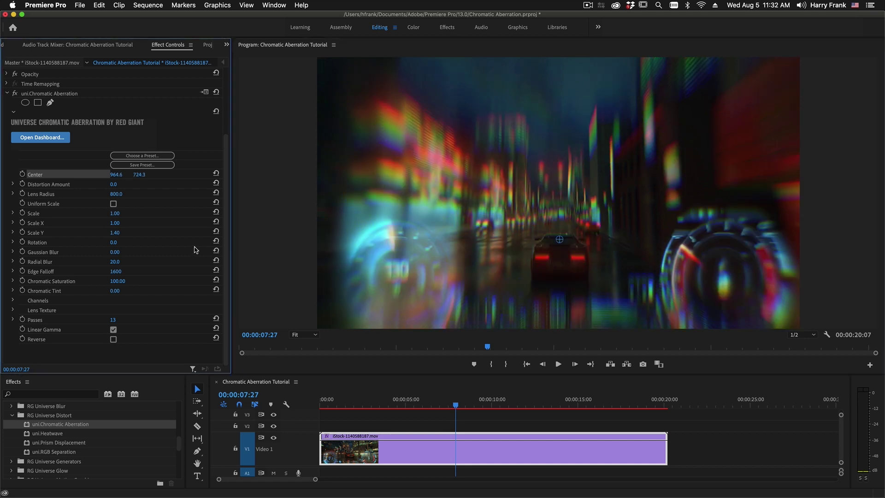
{"action": "left_click", "coordinate": [117, 233]}
{"action": "type", "text": "1.1"}
{"action": "key", "text": "Return"}
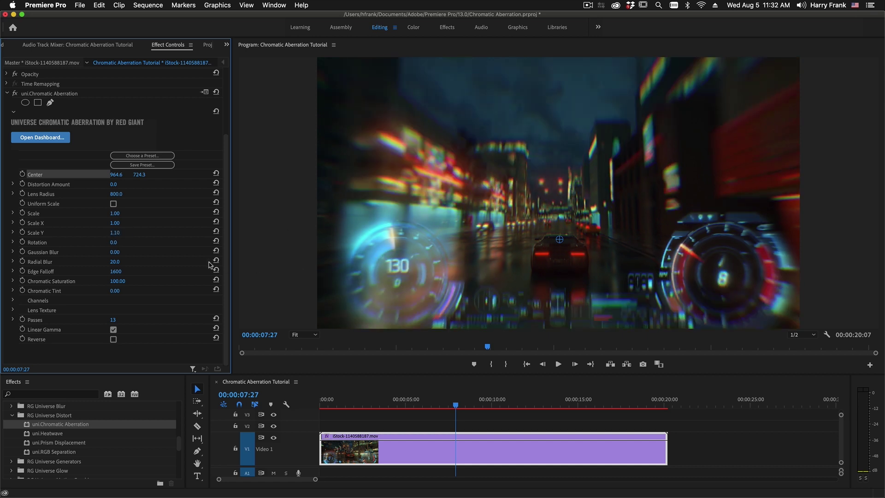
Re-enable Uniform Scale and set Scale to 1.2, hiding the centre crosshair
{"action": "left_click", "coordinate": [114, 204]}
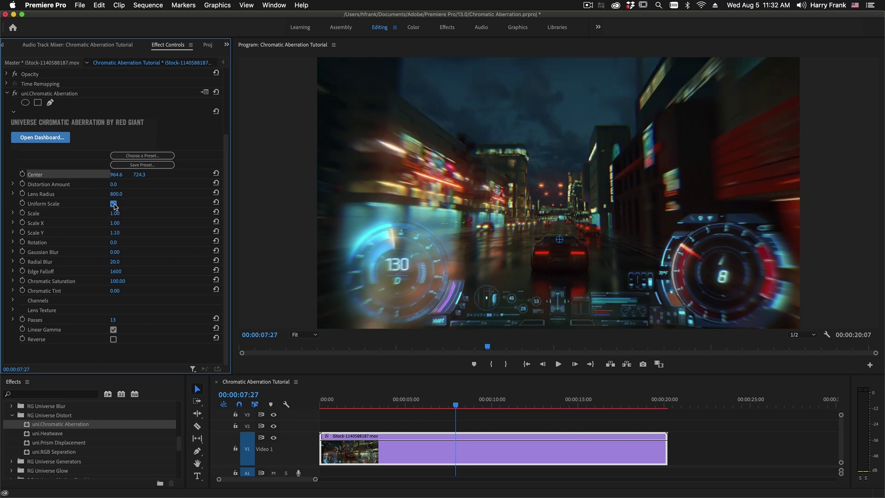
{"action": "left_click", "coordinate": [118, 213]}
{"action": "type", "text": "1.2"}
{"action": "key", "text": "Return"}
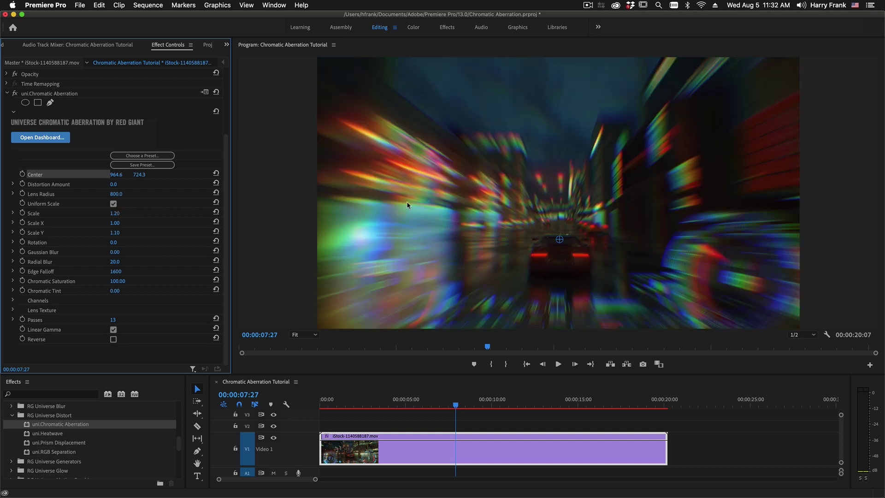
{"action": "left_click", "coordinate": [115, 211]}
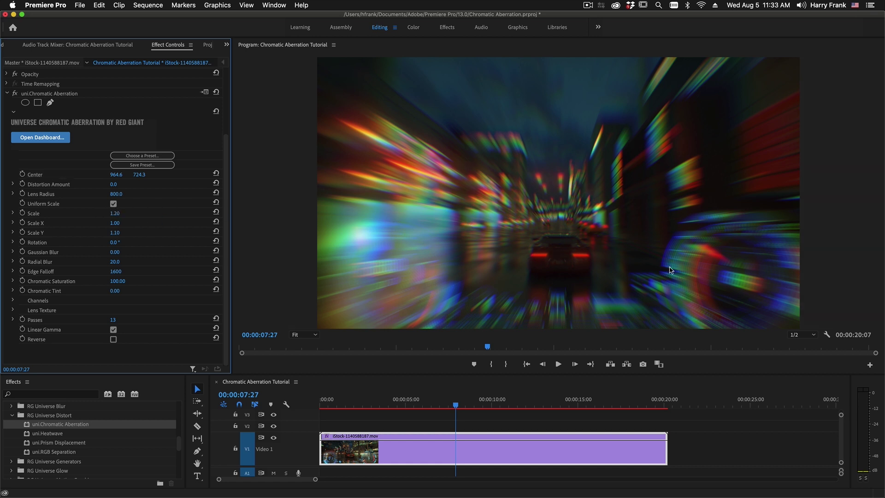
Set Rotation to 5°, then raise it to 10°
{"action": "left_click", "coordinate": [116, 241]}
{"action": "type", "text": "5"}
{"action": "key", "text": "Return"}
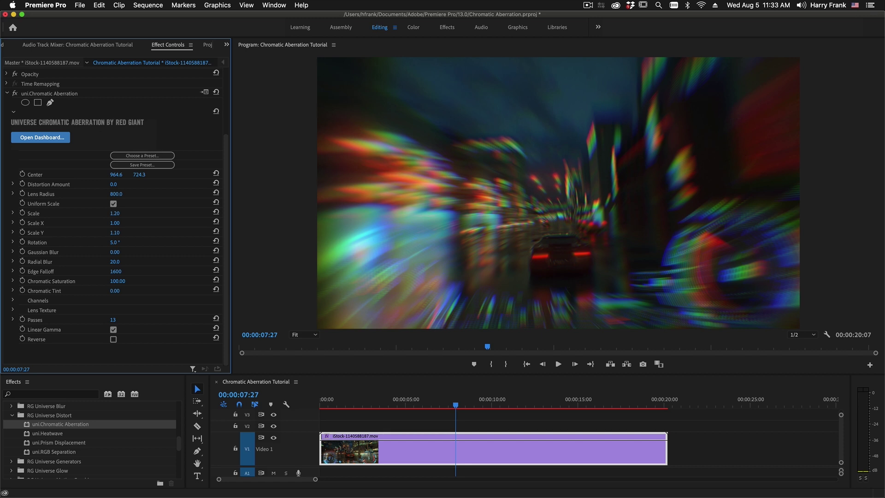
{"action": "left_click", "coordinate": [116, 241]}
{"action": "key", "text": "Up"}
{"action": "key", "text": "Up"}
{"action": "key", "text": "Up"}
{"action": "key", "text": "Up"}
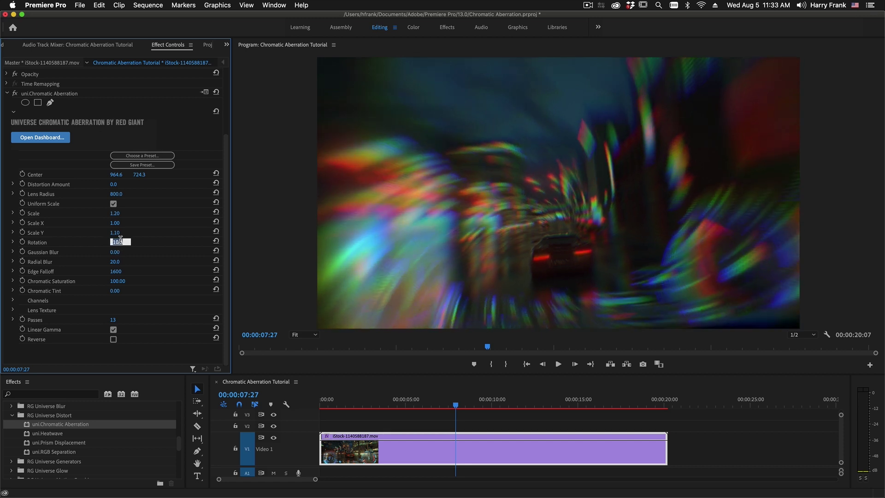
{"action": "key", "text": "Return"}
Reset Chromatic Aberration to its defaults and set Distortion Amount to 2.5
{"action": "left_click", "coordinate": [216, 93]}
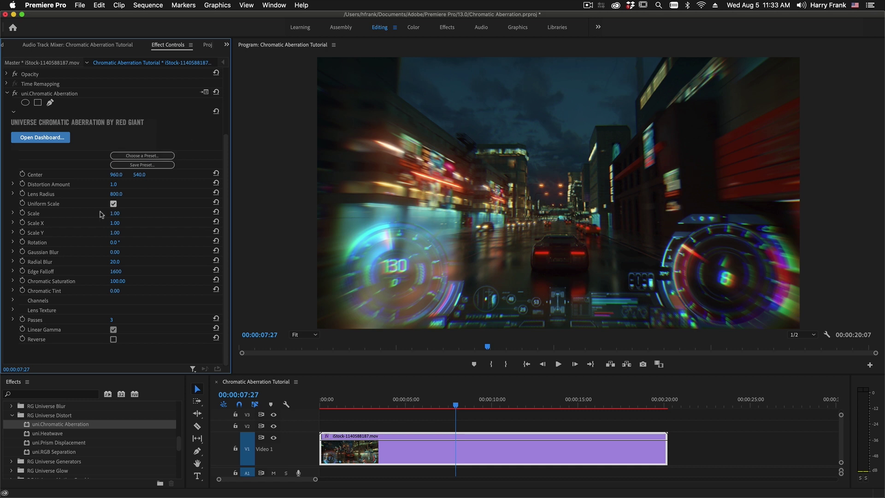
{"action": "left_click", "coordinate": [113, 184]}
{"action": "type", "text": "2"}
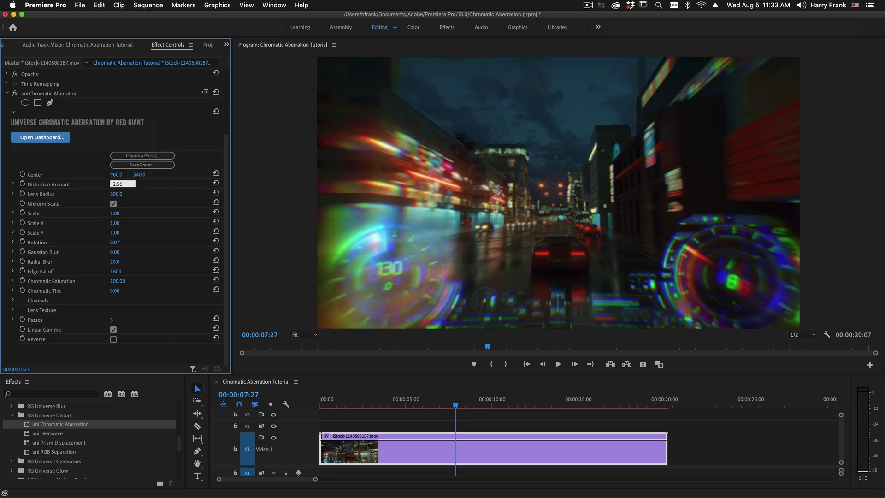
{"action": "type", "text": ".56"}
{"action": "key", "text": "Return"}
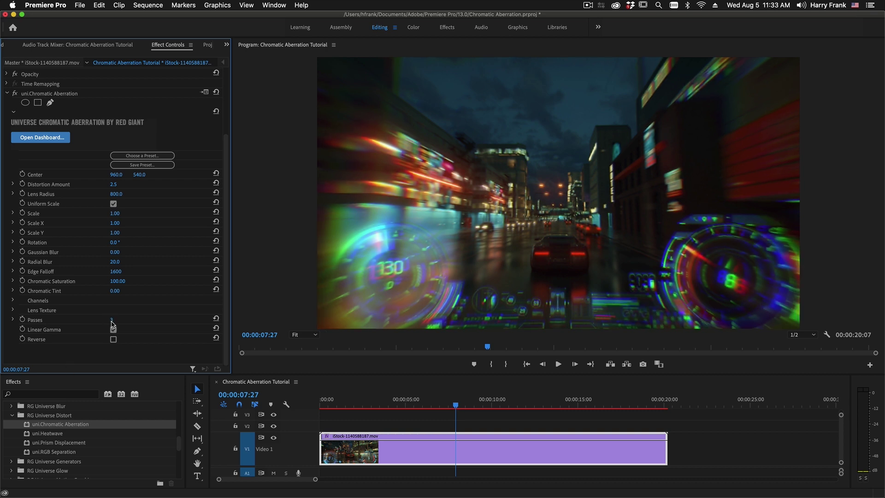
Set Passes to 9 and Gaussian Blur to 5.00
{"action": "left_click", "coordinate": [112, 320]}
{"action": "type", "text": "9"}
{"action": "key", "text": "Return"}
{"action": "left_click", "coordinate": [115, 251]}
{"action": "type", "text": "5"}
{"action": "key", "text": "Return"}
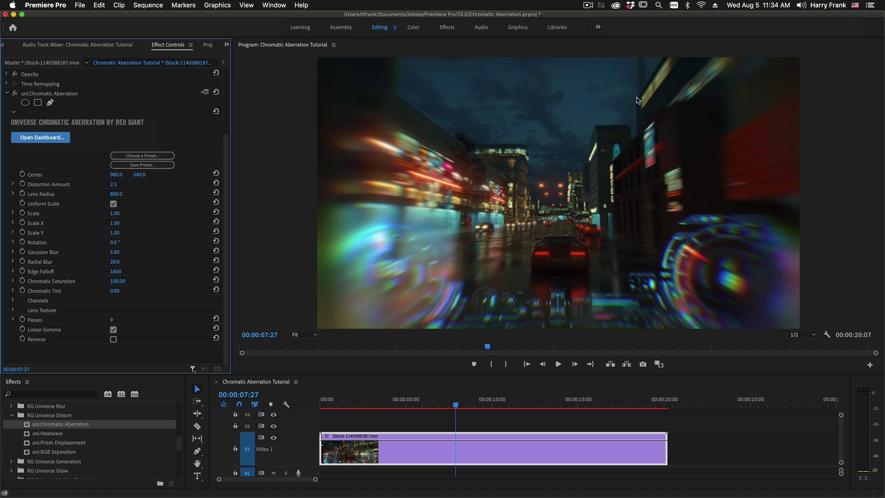
Set the Lens Radius to 500
{"action": "left_click", "coordinate": [120, 194]}
{"action": "key", "text": "Down"}
{"action": "type", "text": "500"}
{"action": "key", "text": "Return"}
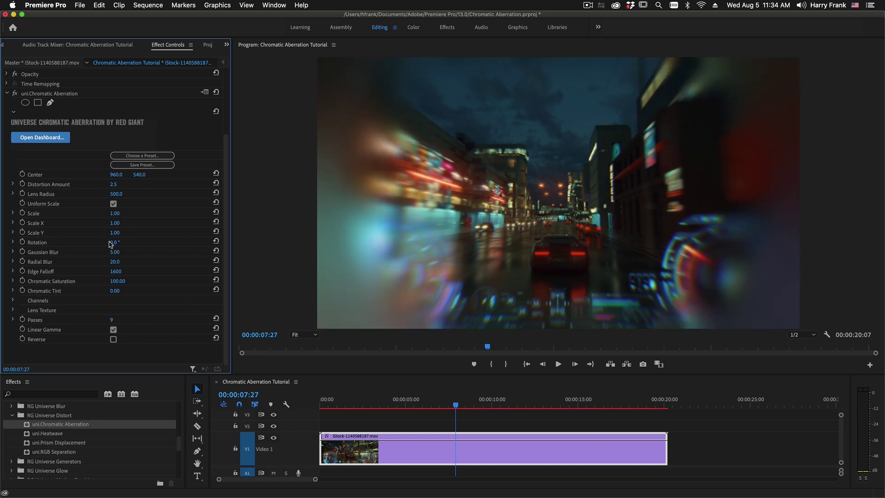
Step Gaussian Blur down through 3, 2 and 1 to 0
{"action": "left_click", "coordinate": [122, 251]}
{"action": "type", "text": "3"}
{"action": "key", "text": "Return"}
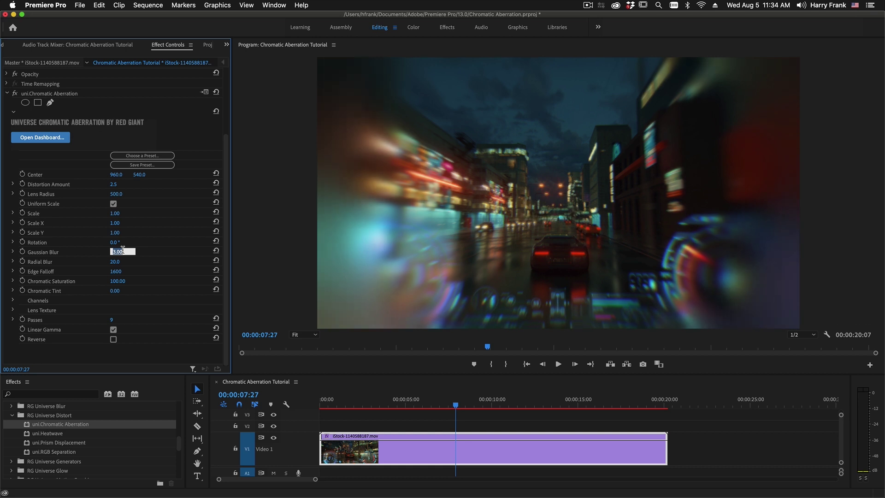
{"action": "type", "text": "2"}
{"action": "key", "text": "Return"}
{"action": "type", "text": "1"}
{"action": "key", "text": "Return"}
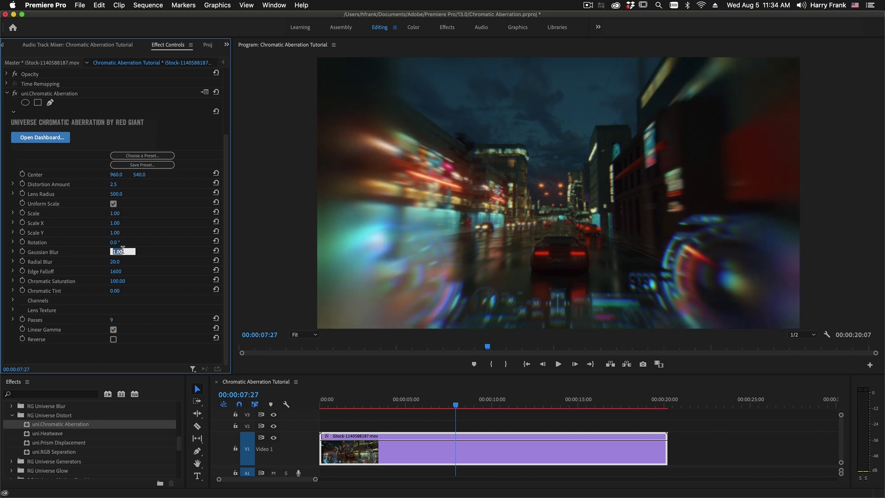
{"action": "type", "text": "0"}
{"action": "key", "text": "Tab"}
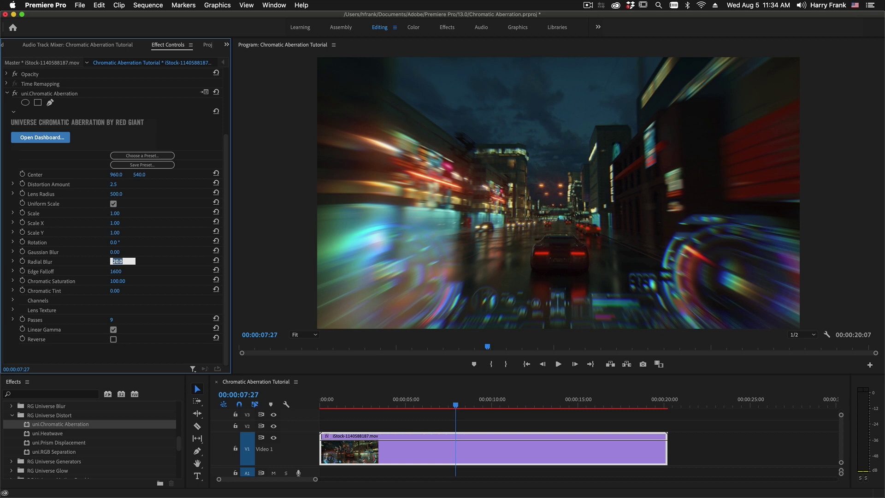
Compare Radial Blur at 0, then set it to 10
{"action": "type", "text": "0"}
{"action": "key", "text": "Return"}
{"action": "type", "text": "10"}
{"action": "key", "text": "Return"}
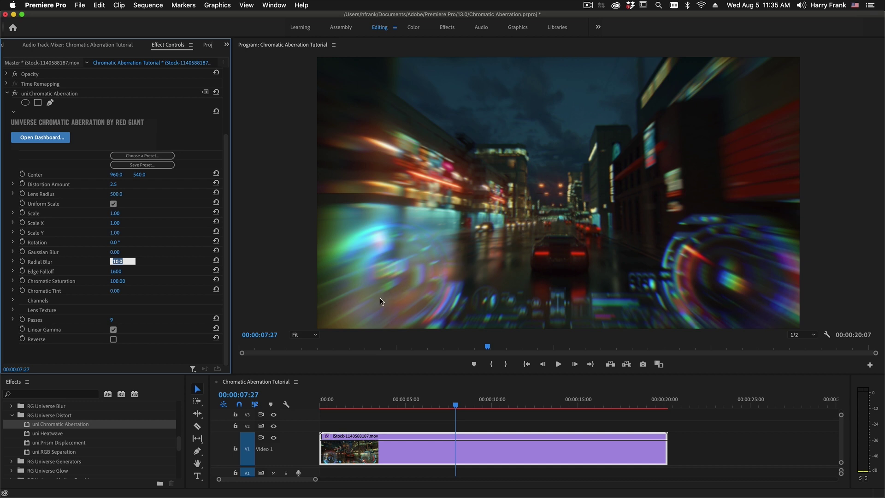
{"action": "left_click", "coordinate": [201, 252]}
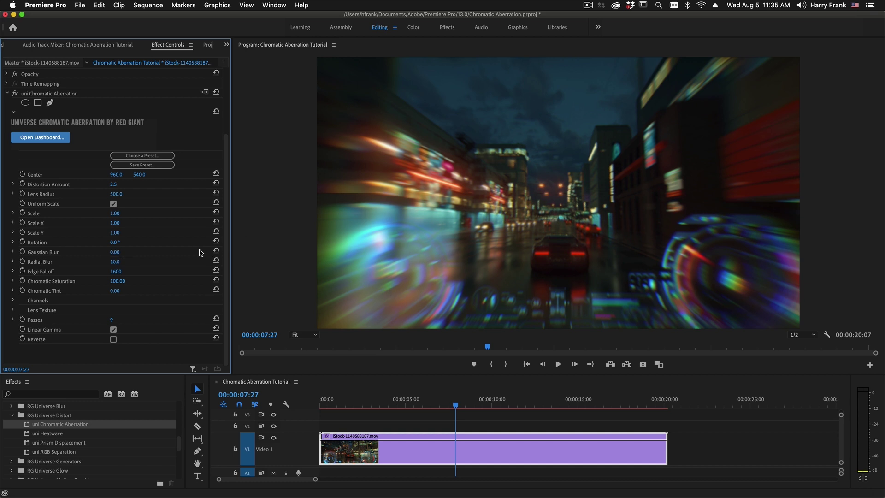
{"action": "left_click", "coordinate": [65, 95]}
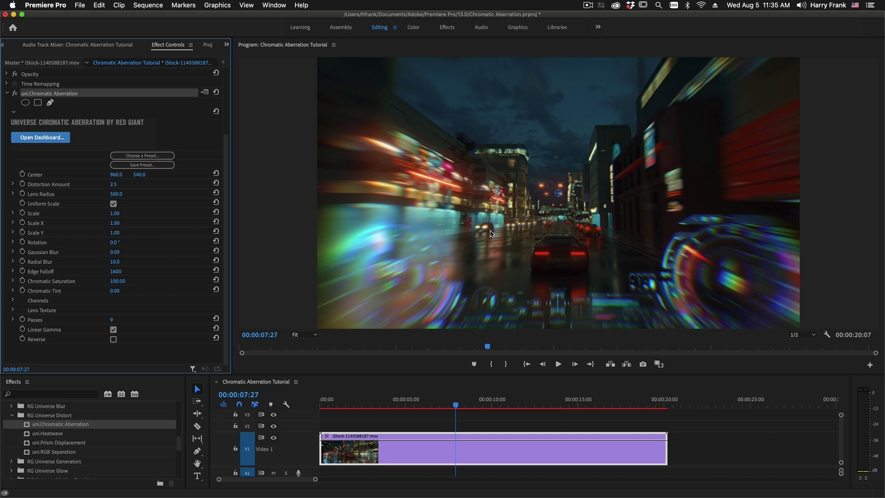
{"action": "left_click", "coordinate": [119, 272]}
{"action": "key", "text": "shift+Down"}
{"action": "type", "text": "500"}
{"action": "key", "text": "Return"}
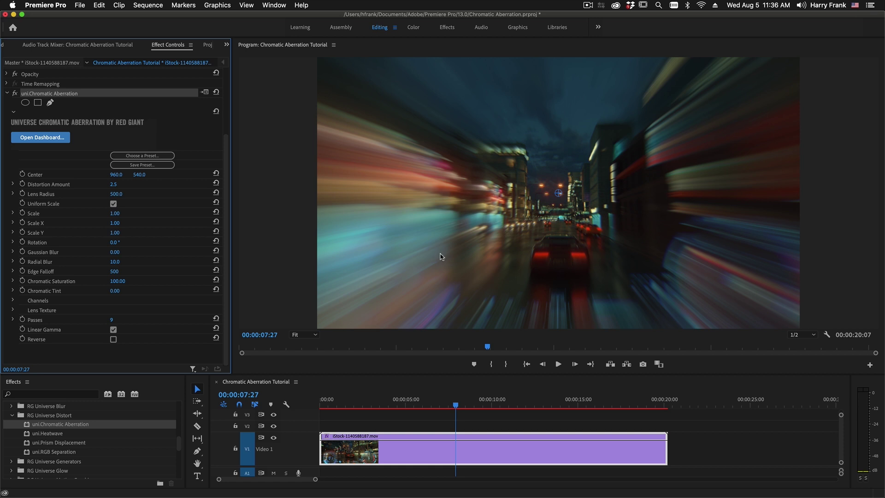
{"action": "left_click", "coordinate": [216, 270]}
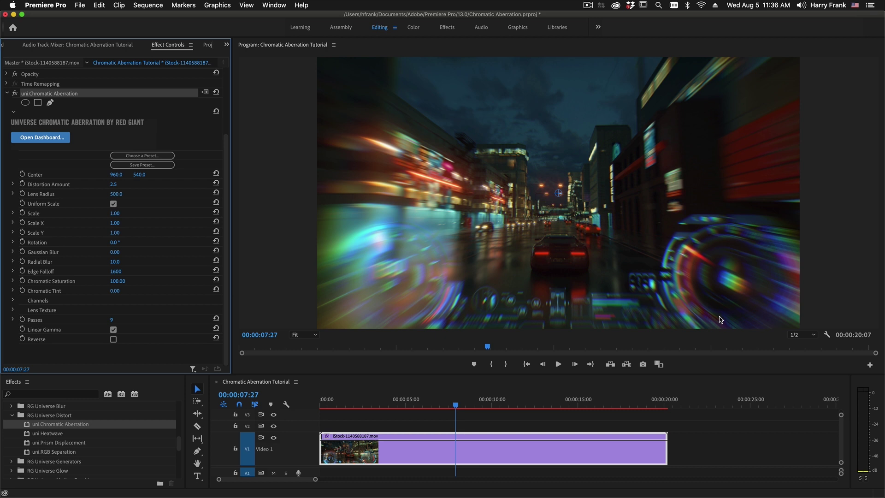
Magnify the Program monitor preview to 150% and pan it up and left
{"action": "left_click", "coordinate": [700, 311]}
{"action": "key", "text": "equal"}
{"action": "key", "text": "h"}
{"action": "left_click_drag", "start_coordinate": [651, 270], "coordinate": [657, 220]}
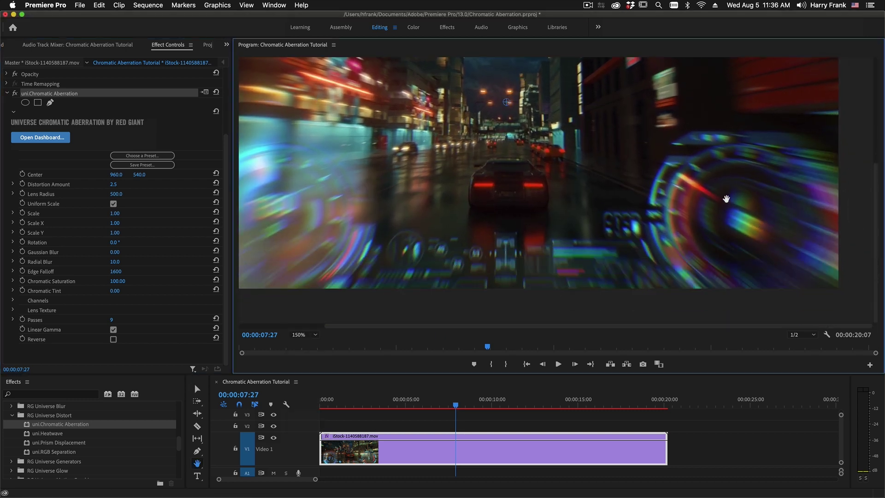
Try Chromatic Saturation at 0, 50 and 100, then scrub Chromatic Tint negative
{"action": "left_click", "coordinate": [117, 281]}
{"action": "type", "text": "0"}
{"action": "key", "text": "Return"}
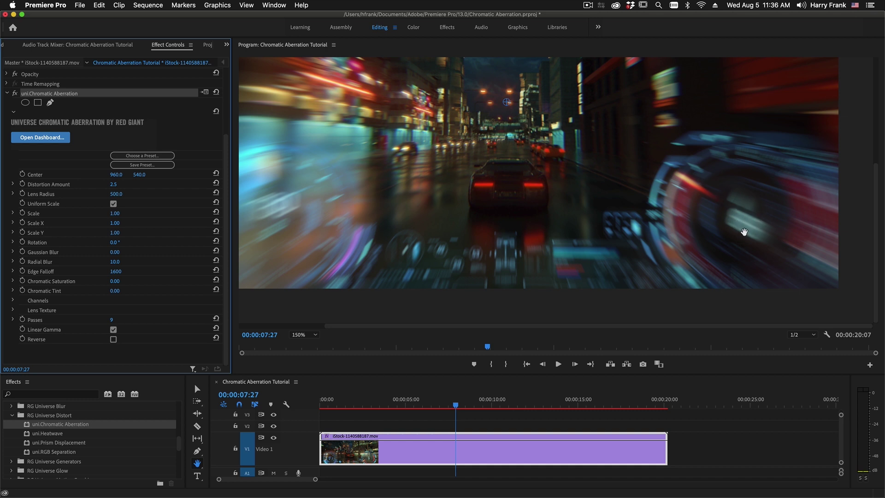
{"action": "left_click", "coordinate": [115, 280]}
{"action": "type", "text": "50"}
{"action": "key", "text": "Return"}
{"action": "type", "text": "100"}
{"action": "key", "text": "Return"}
{"action": "left_click_drag", "start_coordinate": [113, 295], "coordinate": [110, 296]}
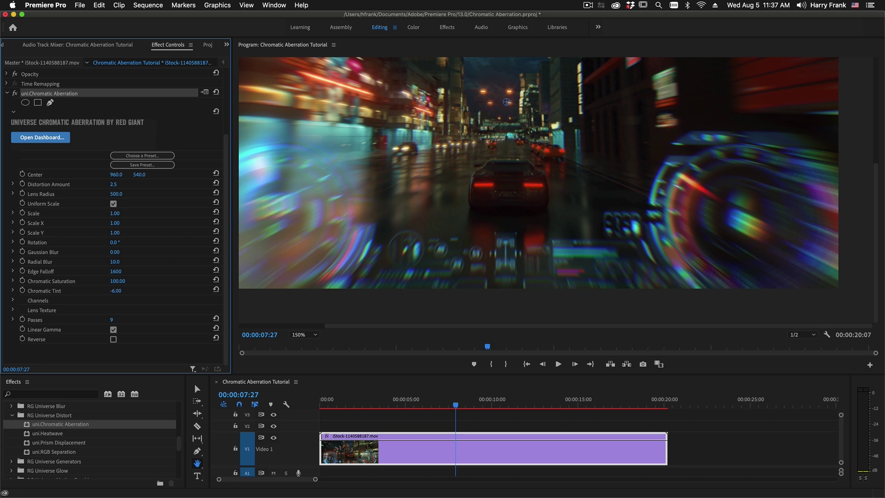
{"action": "left_click_drag", "start_coordinate": [113, 291], "coordinate": [138, 290]}
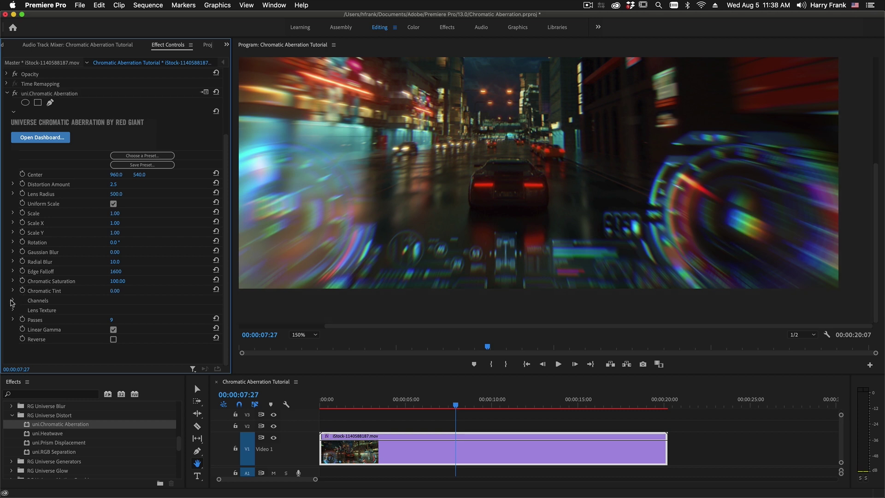
Expand the Channels group and set Red Distortion to 6
{"action": "left_click", "coordinate": [12, 300]}
{"action": "scroll", "coordinate": [24, 212], "scroll_direction": "down", "scroll_amount": 3}
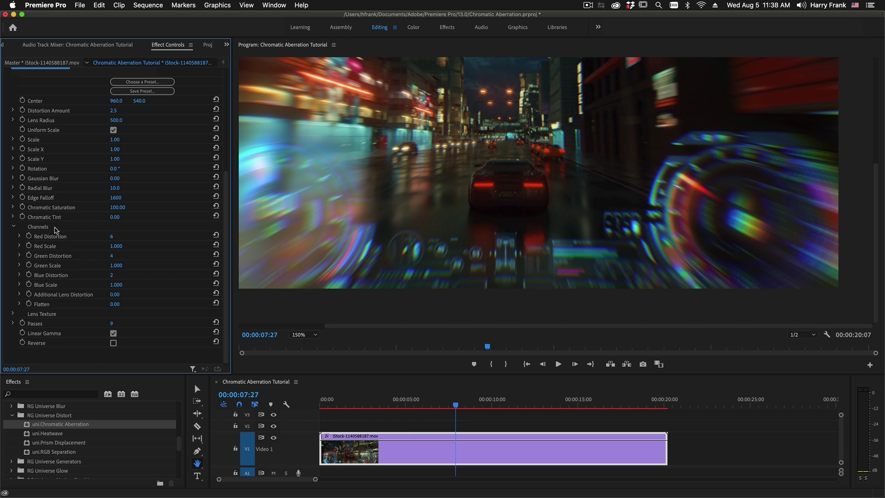
{"action": "left_click", "coordinate": [114, 237]}
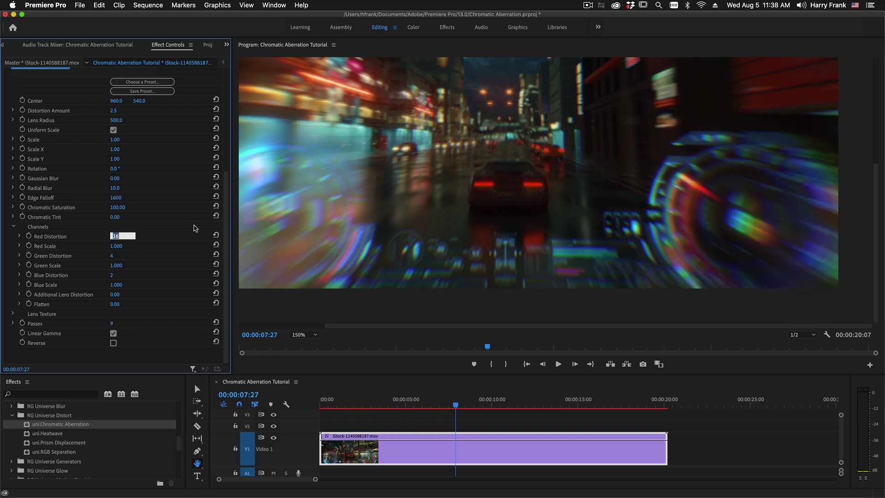
{"action": "key", "text": "shift+Up"}
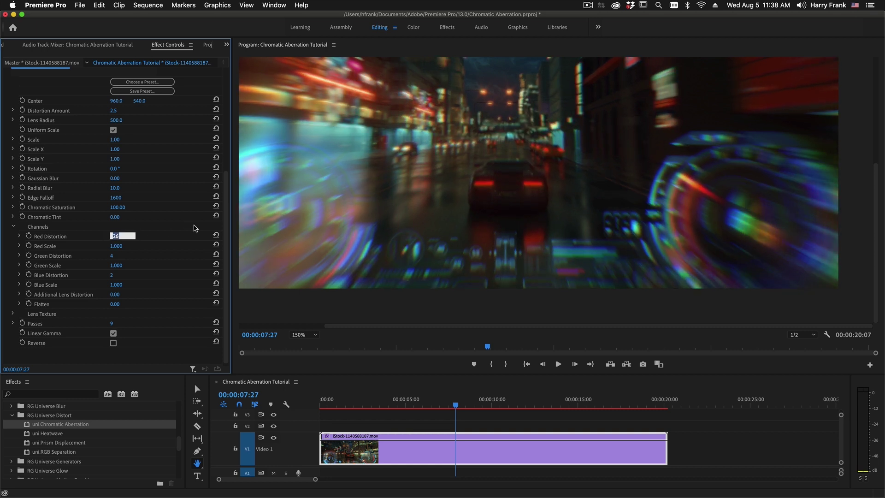
{"action": "key", "text": "shift+Down"}
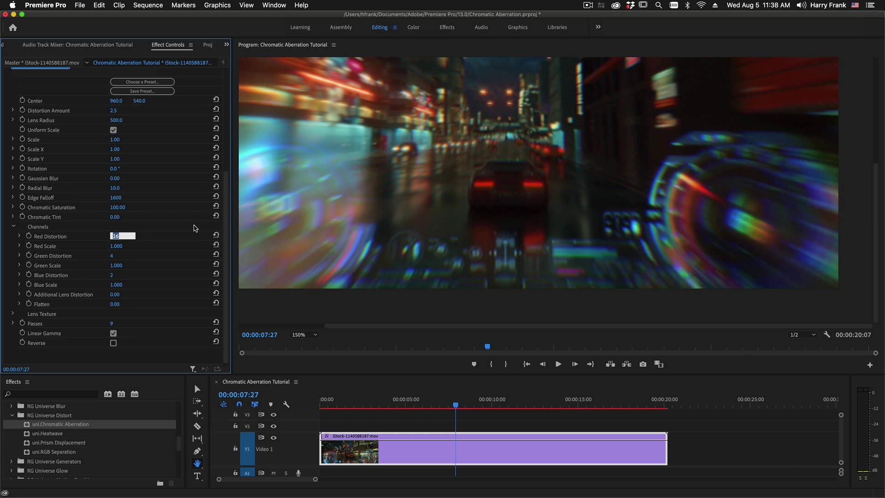
{"action": "key", "text": "Tab"}
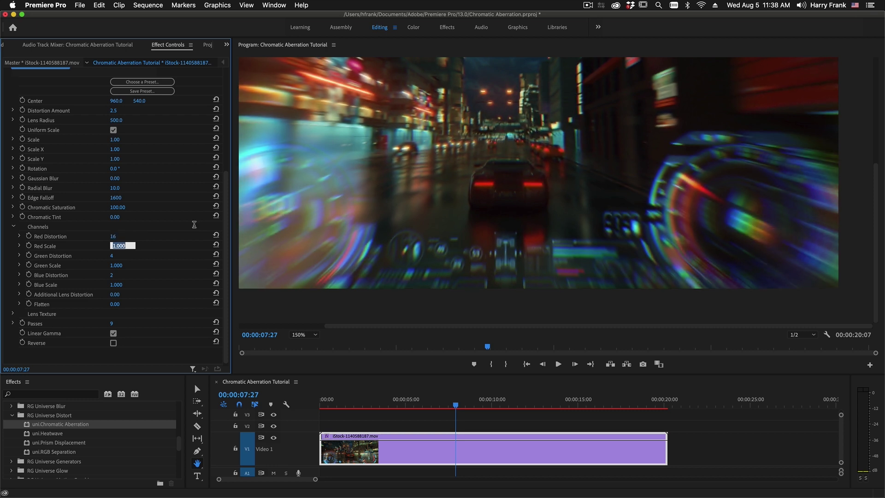
{"action": "key", "text": "Tab"}
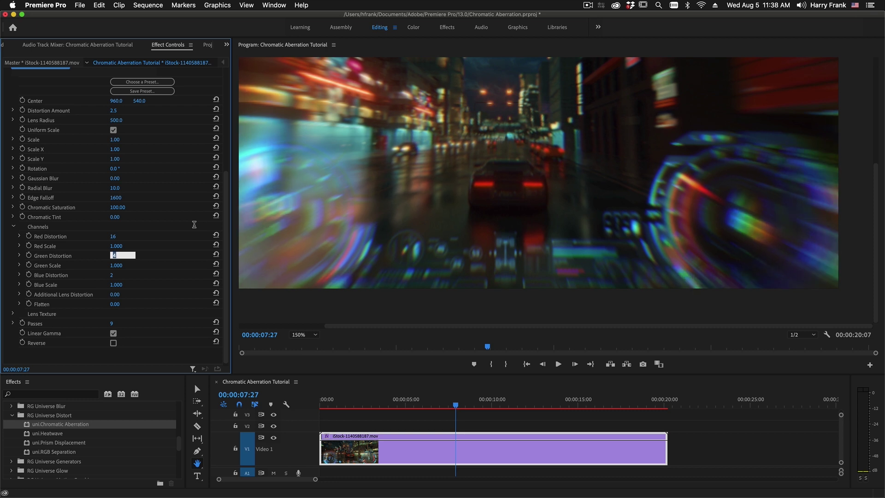
{"action": "key", "text": "shift+Tab"}
{"action": "key", "text": "shift+Tab"}
{"action": "type", "text": "6"}
{"action": "key", "text": "Return"}
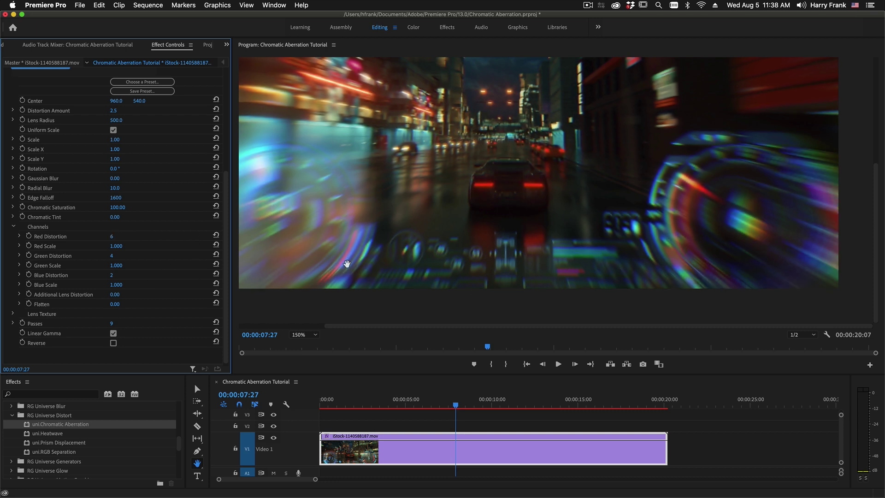
Try Red Scale at 1.1, then settle on 1.05
{"action": "key", "text": "Tab"}
{"action": "type", "text": "1.1"}
{"action": "key", "text": "Return"}
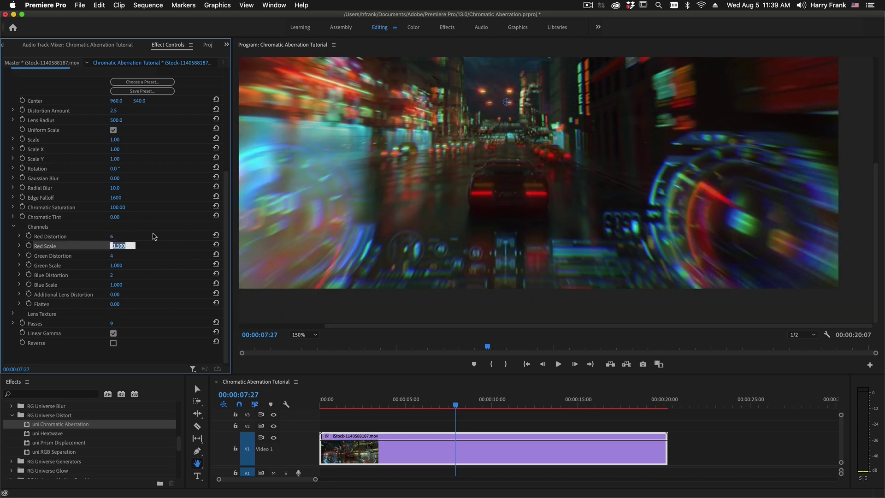
{"action": "type", "text": "1.05"}
{"action": "key", "text": "Return"}
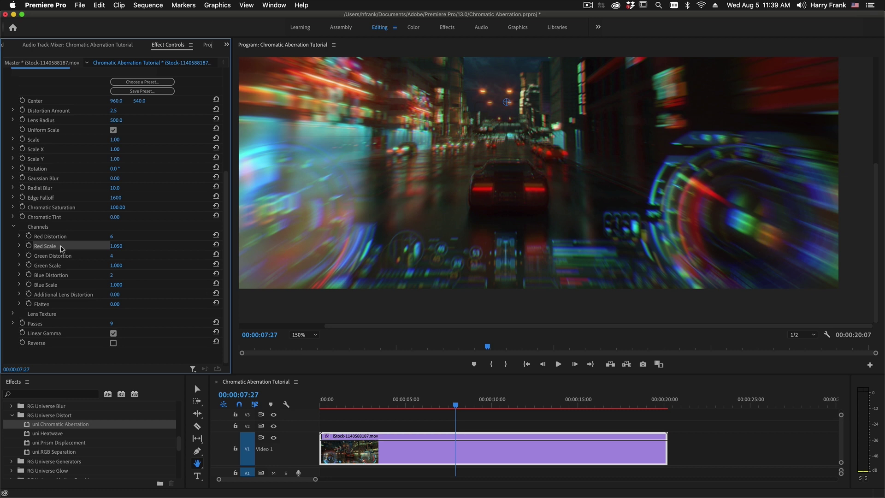
Reset Red Scale back to 1.000
{"action": "left_click_drag", "start_coordinate": [116, 246], "coordinate": [112, 246]}
{"action": "left_click", "coordinate": [304, 334]}
{"action": "left_click", "coordinate": [304, 335]}
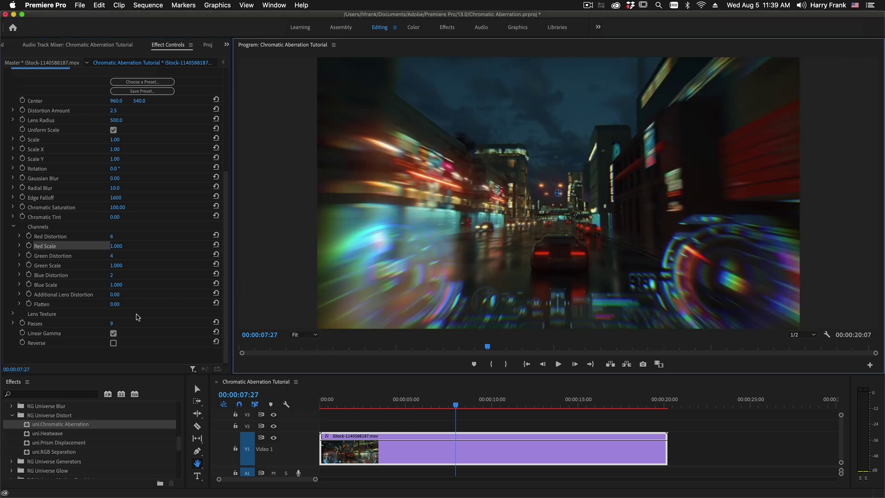
Try Additional Lens Distortion at 10.6, 20 and 30, return it to 0, and raise Flatten
{"action": "left_click", "coordinate": [122, 294]}
{"action": "type", "text": "10.6"}
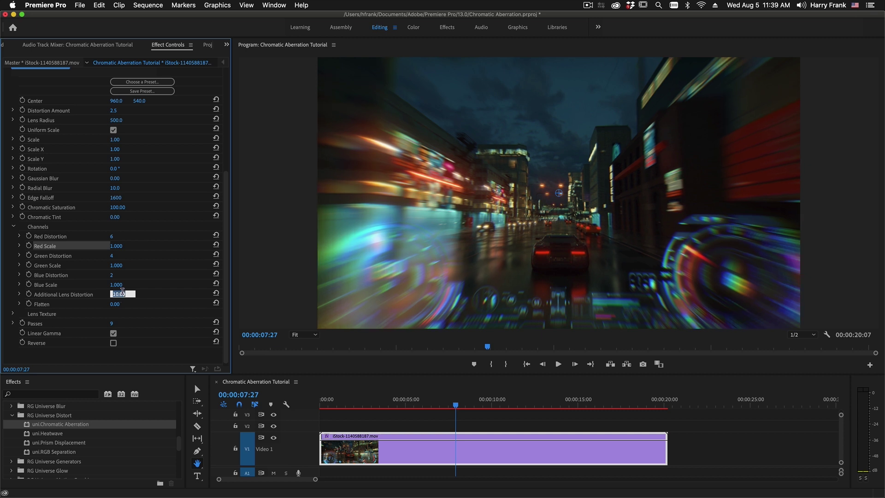
{"action": "type", "text": "20"}
{"action": "key", "text": "Return"}
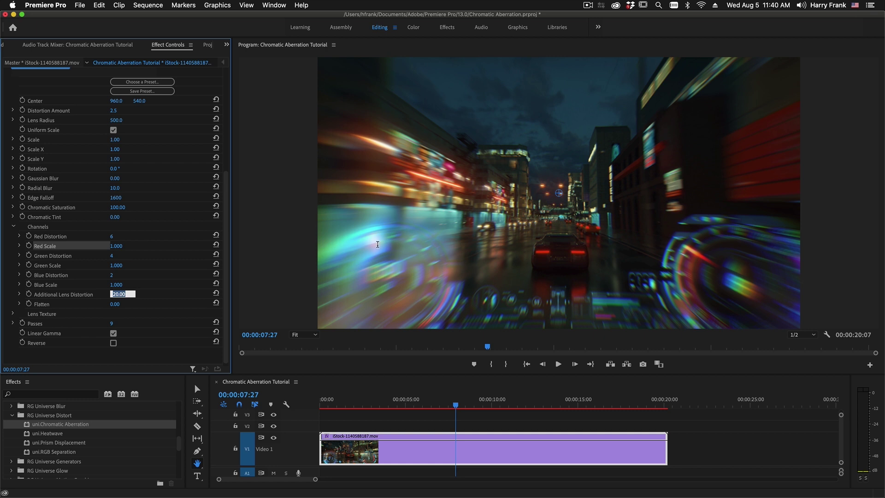
{"action": "type", "text": "30"}
{"action": "key", "text": "Return"}
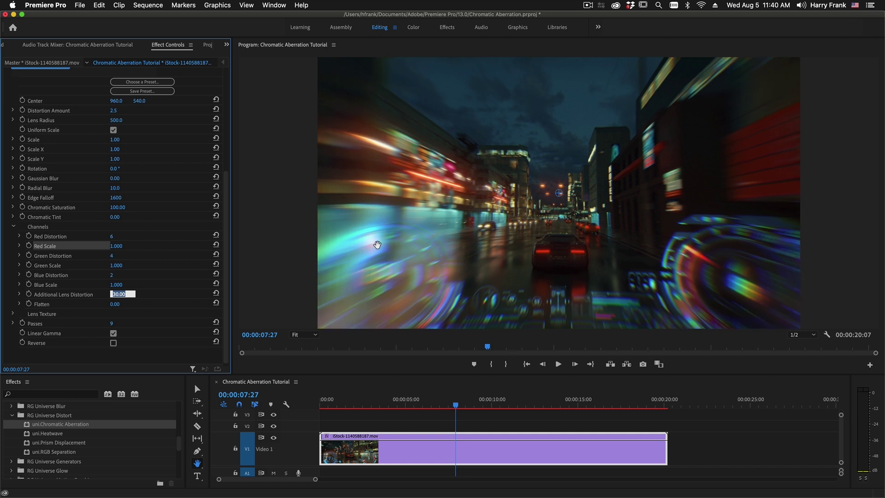
{"action": "type", "text": "0"}
{"action": "key", "text": "Return"}
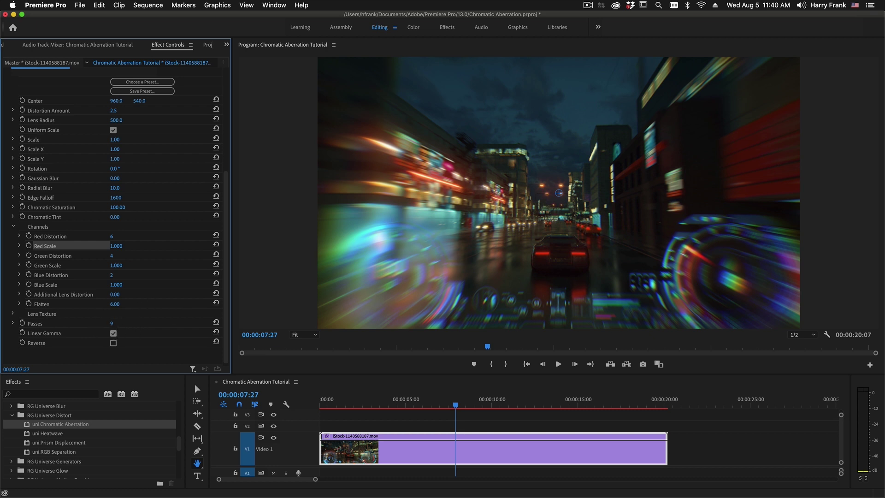
{"action": "left_click_drag", "start_coordinate": [114, 303], "coordinate": [117, 304]}
Collapse Channels and apply the Smudges lens texture with Texture Amount 100
{"action": "left_click", "coordinate": [13, 227]}
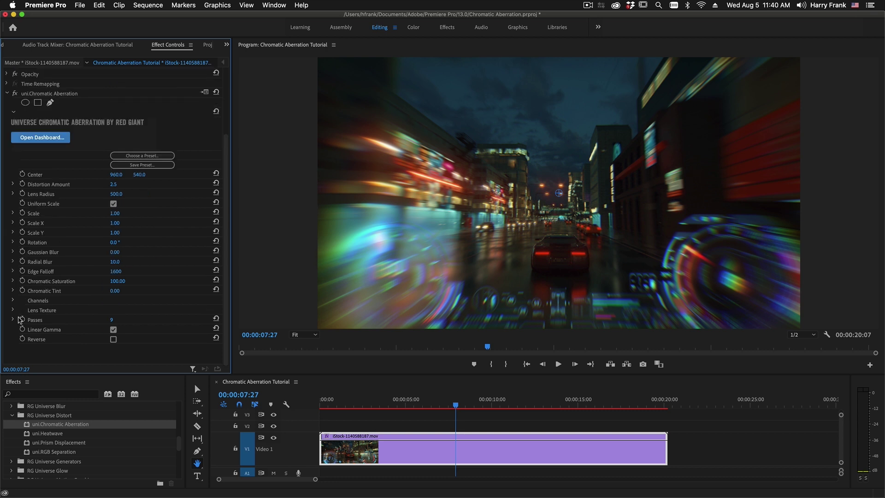
{"action": "left_click", "coordinate": [13, 310]}
{"action": "scroll", "coordinate": [143, 305], "scroll_direction": "down", "scroll_amount": 5}
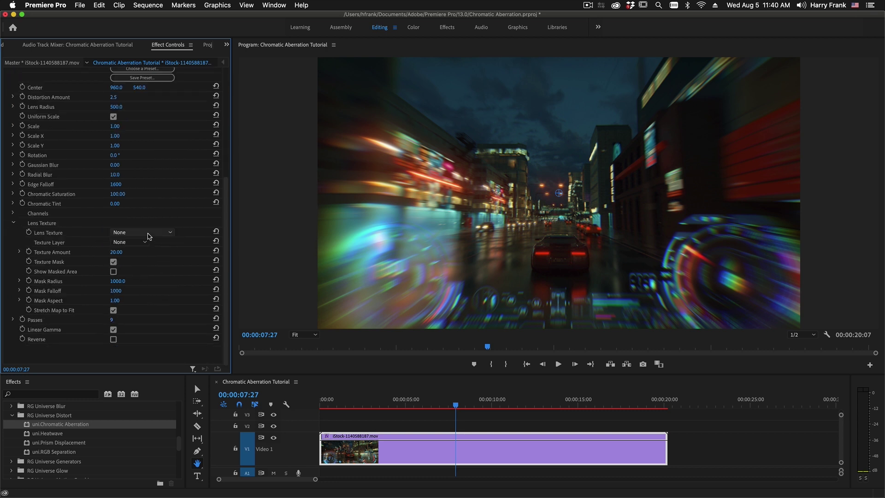
{"action": "left_click", "coordinate": [148, 235]}
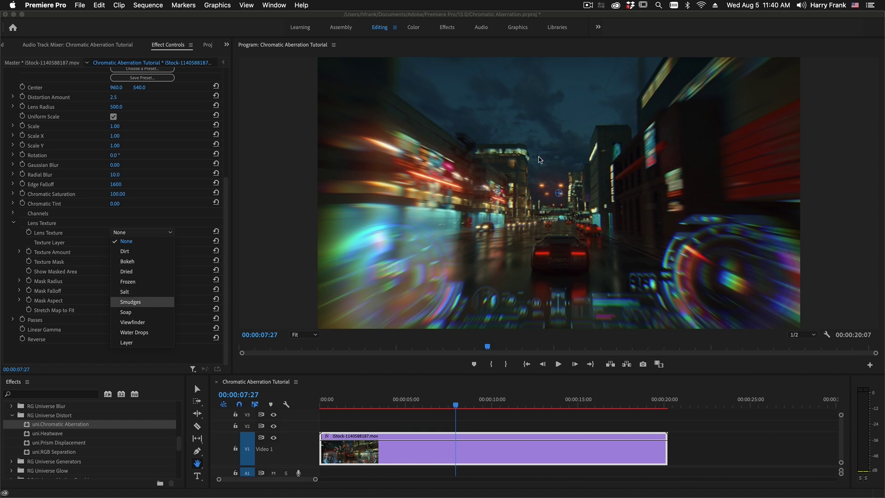
{"action": "left_click", "coordinate": [131, 303]}
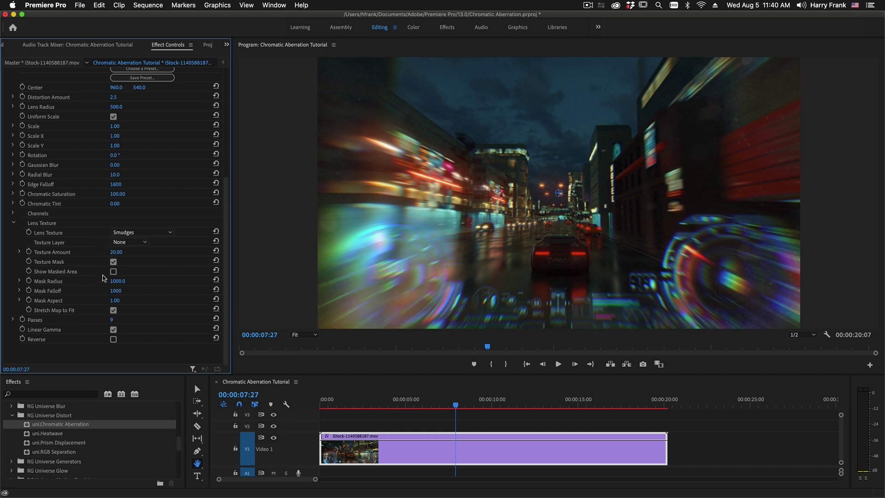
{"action": "left_click", "coordinate": [122, 250]}
{"action": "type", "text": "100"}
{"action": "key", "text": "Return"}
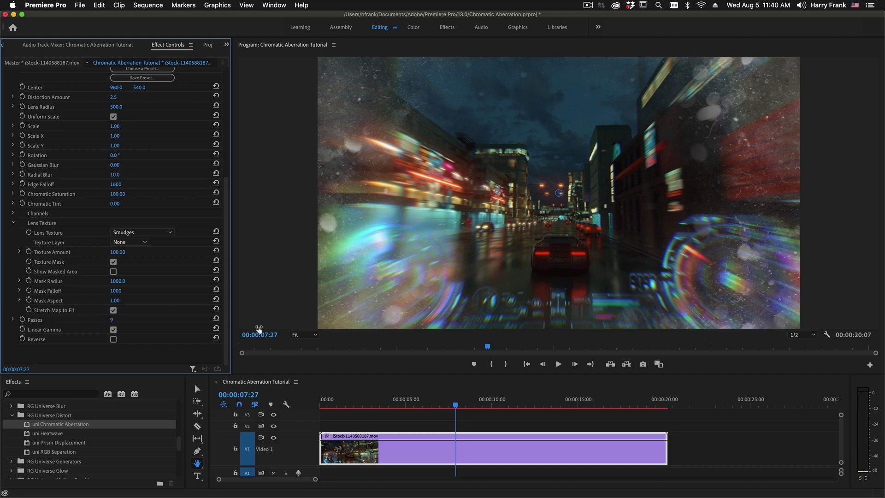
Toggle Texture Mask and Show Masked Area to compare, and set Mask Radius to 500
{"action": "left_click", "coordinate": [114, 263]}
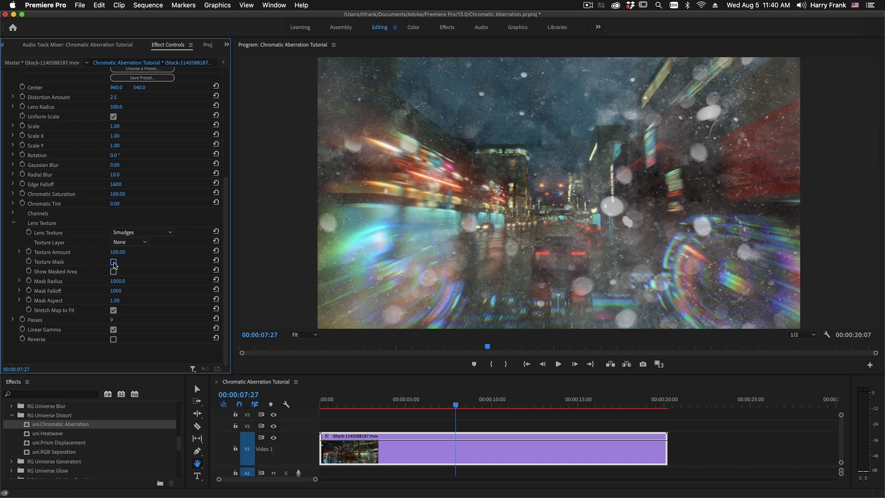
{"action": "left_click", "coordinate": [114, 262]}
{"action": "left_click", "coordinate": [113, 272]}
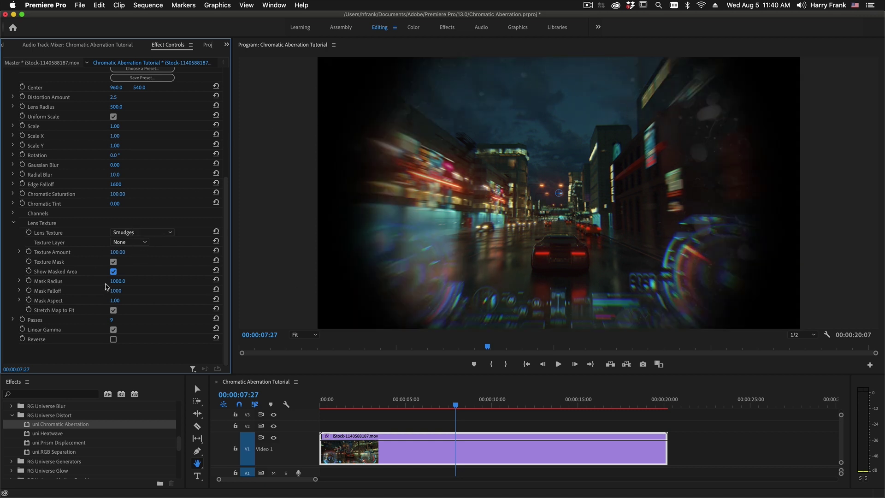
{"action": "left_click", "coordinate": [113, 271]}
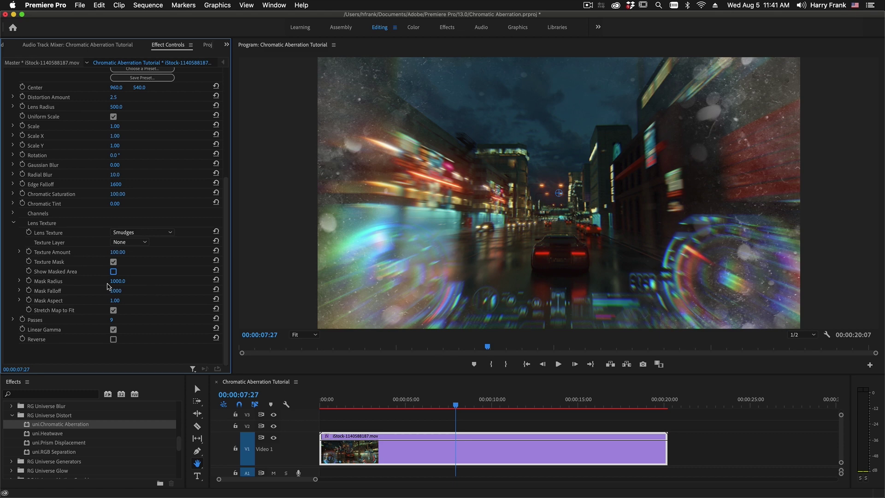
{"action": "left_click", "coordinate": [121, 281]}
{"action": "type", "text": "500"}
{"action": "key", "text": "Return"}
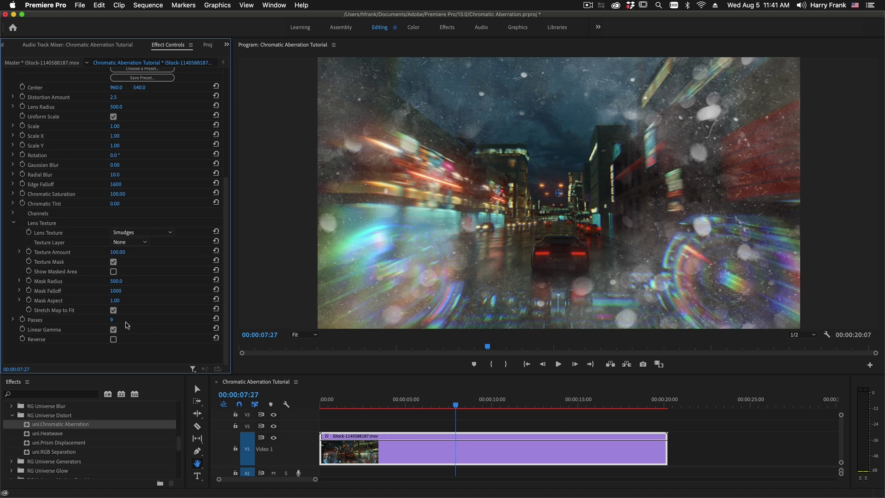
Switch the Lens Texture to None
{"action": "left_click", "coordinate": [136, 232]}
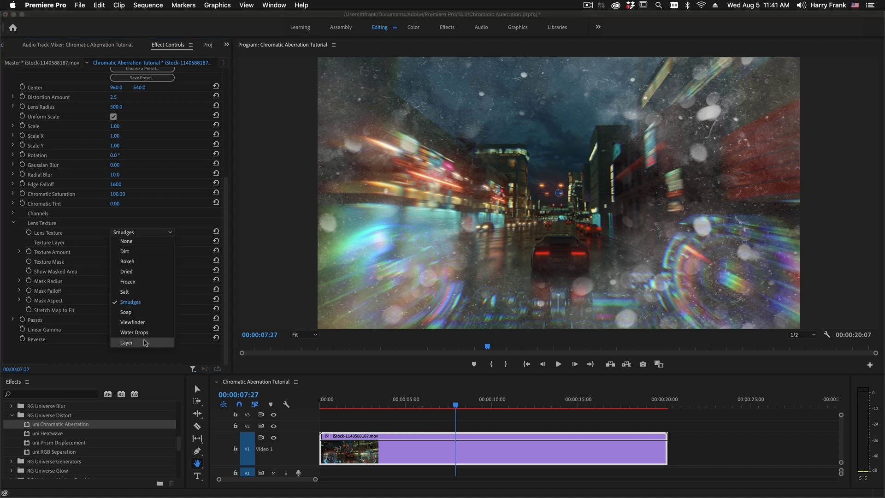
{"action": "key", "text": "Escape"}
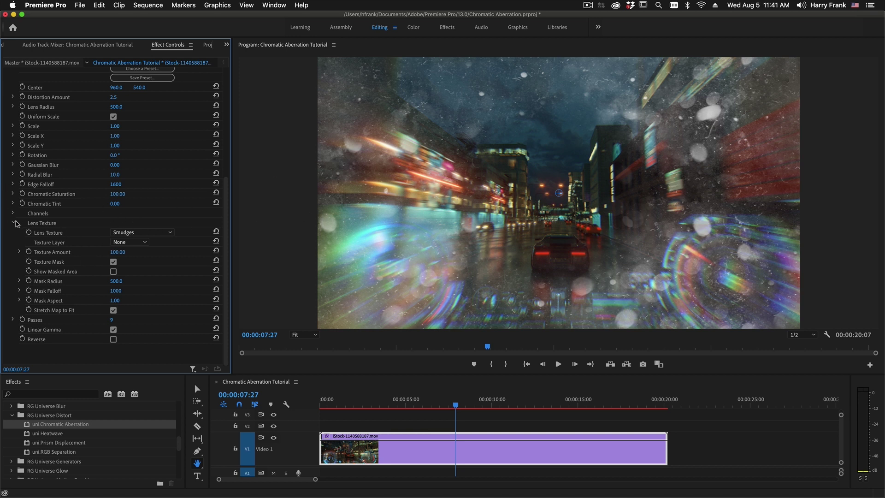
{"action": "left_click", "coordinate": [129, 232]}
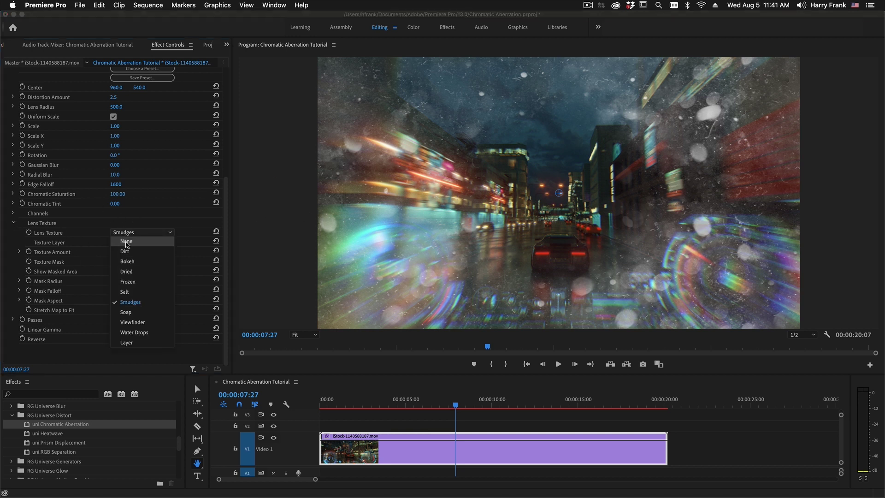
{"action": "left_click", "coordinate": [123, 241]}
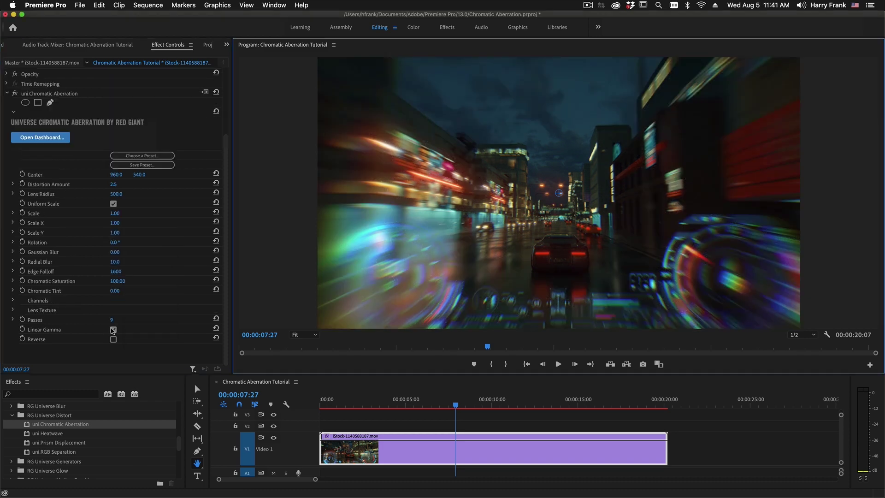
Compare Linear Gamma off and on, leaving it enabled, then turn on Reverse
{"action": "left_click", "coordinate": [113, 330]}
{"action": "left_click", "coordinate": [114, 330]}
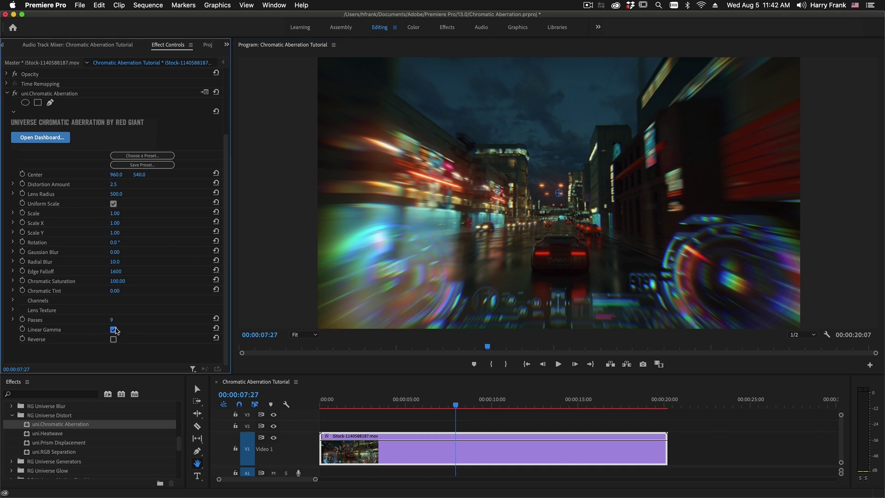
{"action": "left_click", "coordinate": [114, 330]}
{"action": "left_click", "coordinate": [113, 330]}
{"action": "left_click", "coordinate": [112, 339]}
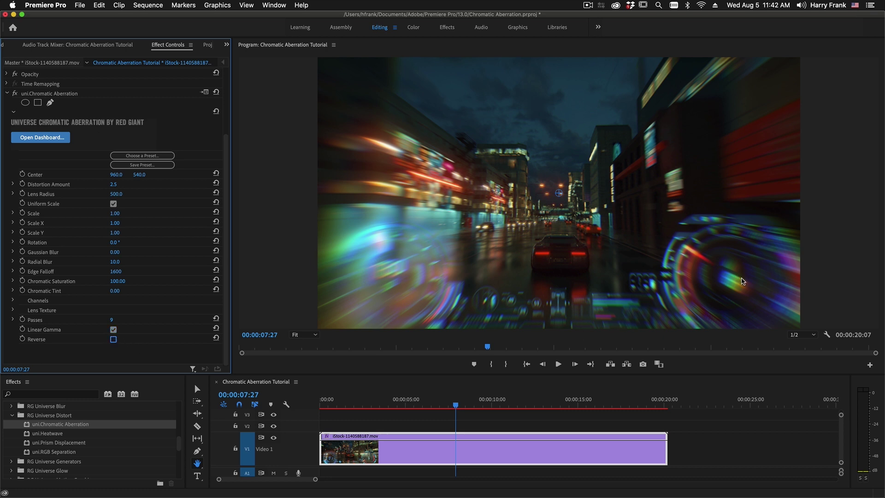